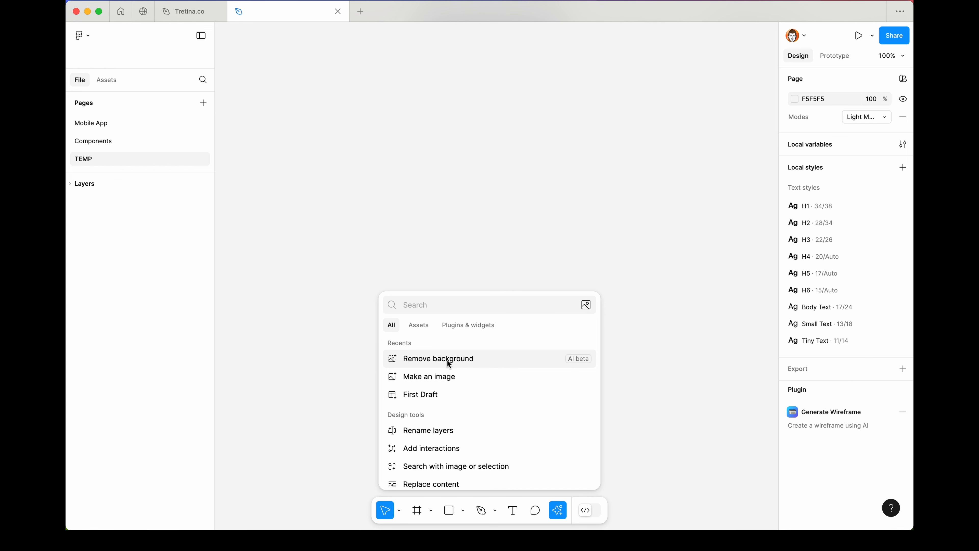
Step: Generate an AI image from the prompt "A user avatar on mountains background"
left_click(443, 381)
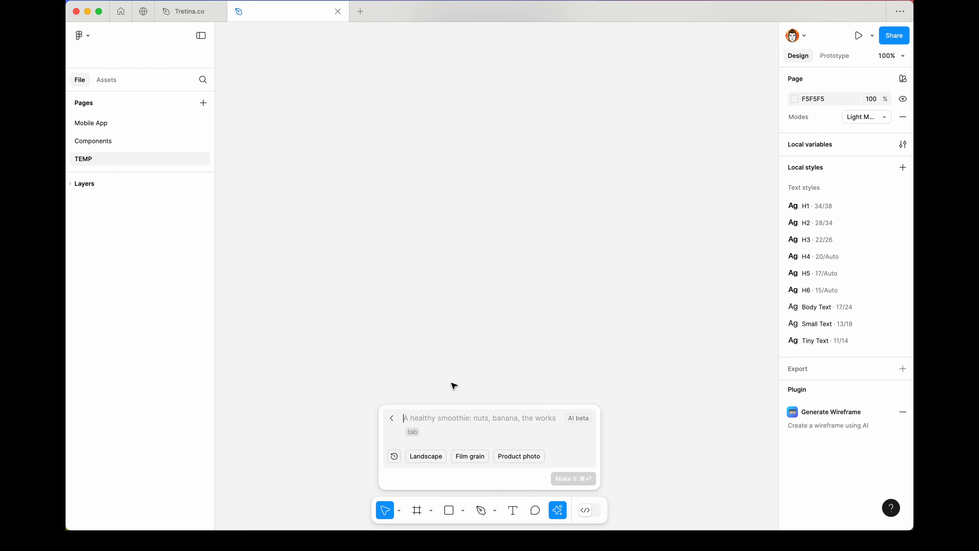
type("A user avat")
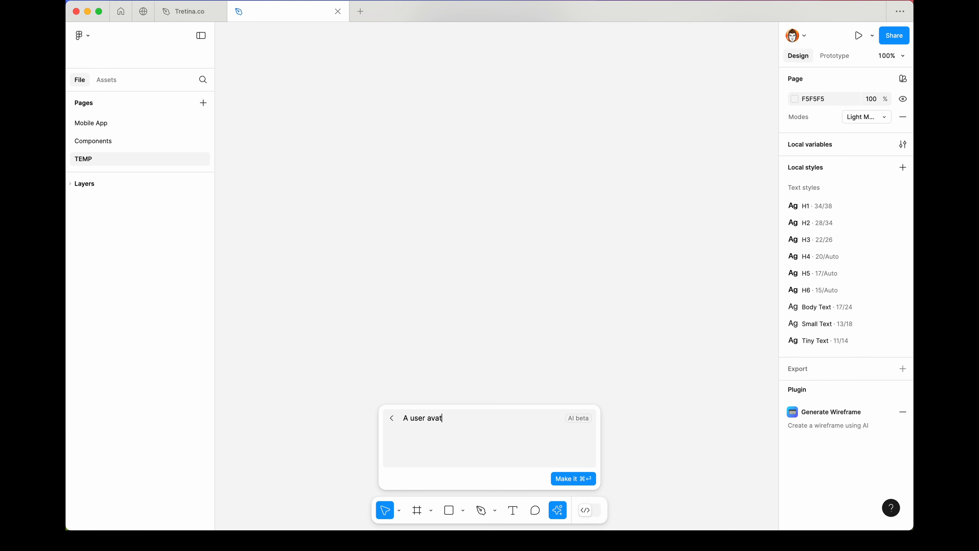
type("ar on green background")
key("Return")
double_click(480, 419)
type("mountains background")
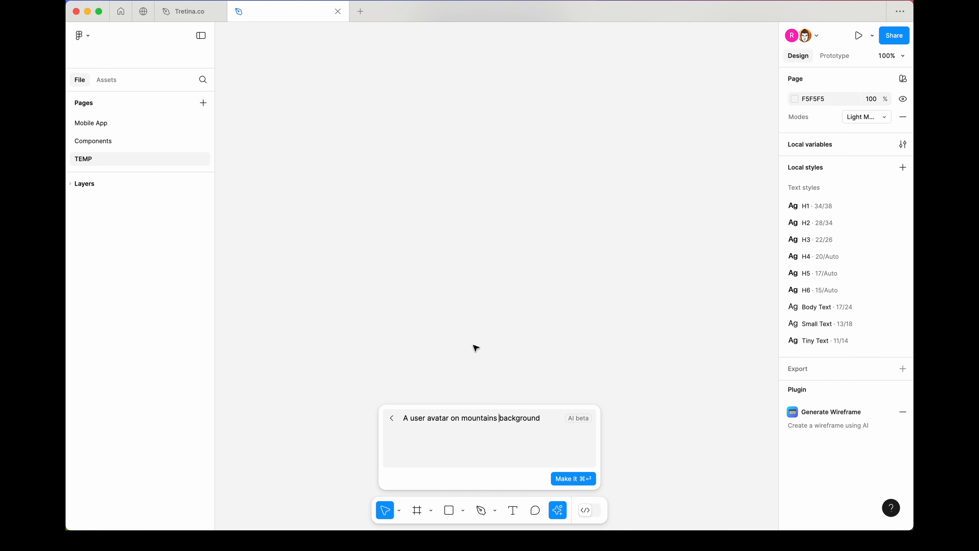
left_click(593, 478)
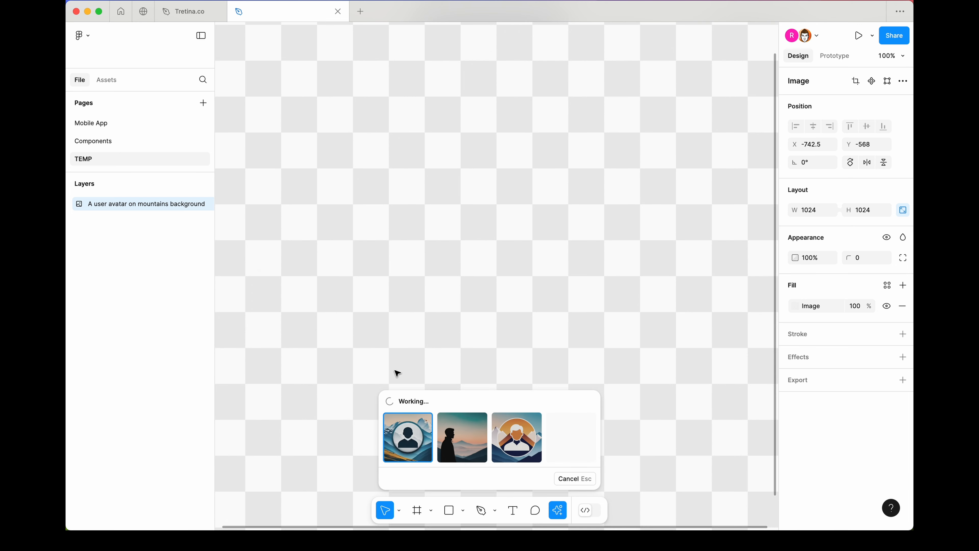
Step: Choose the second generated variation, the side-profile silhouette against mountains, and dismiss the image results
key("shift+1")
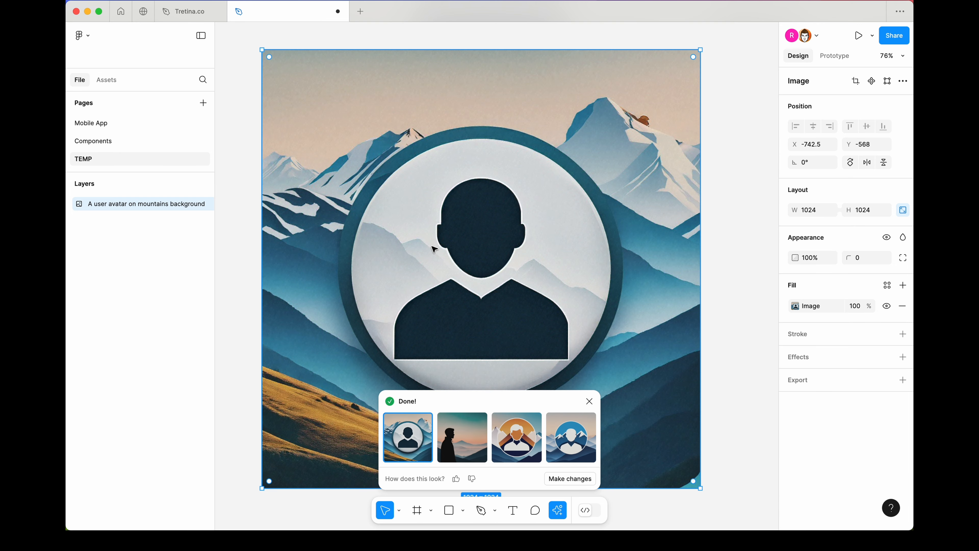
left_click(461, 450)
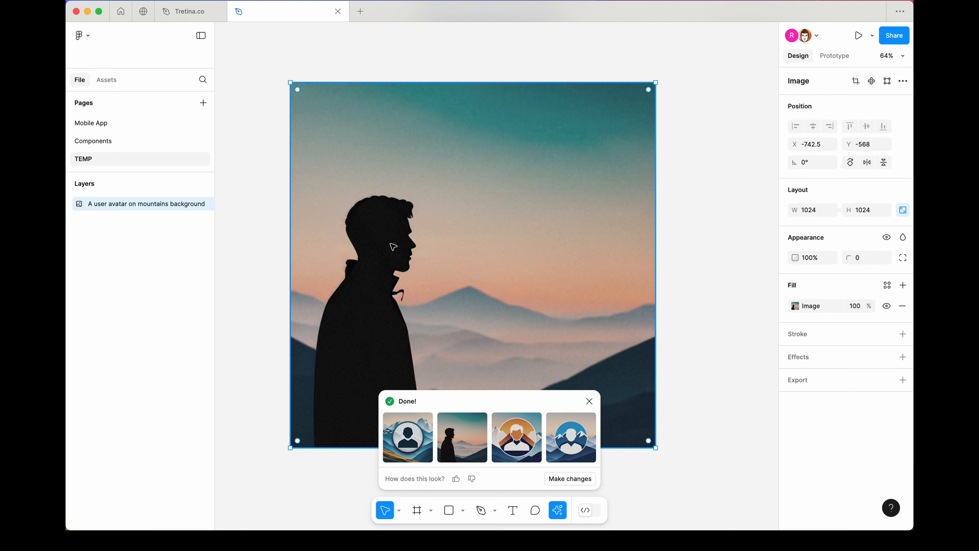
left_click(590, 401)
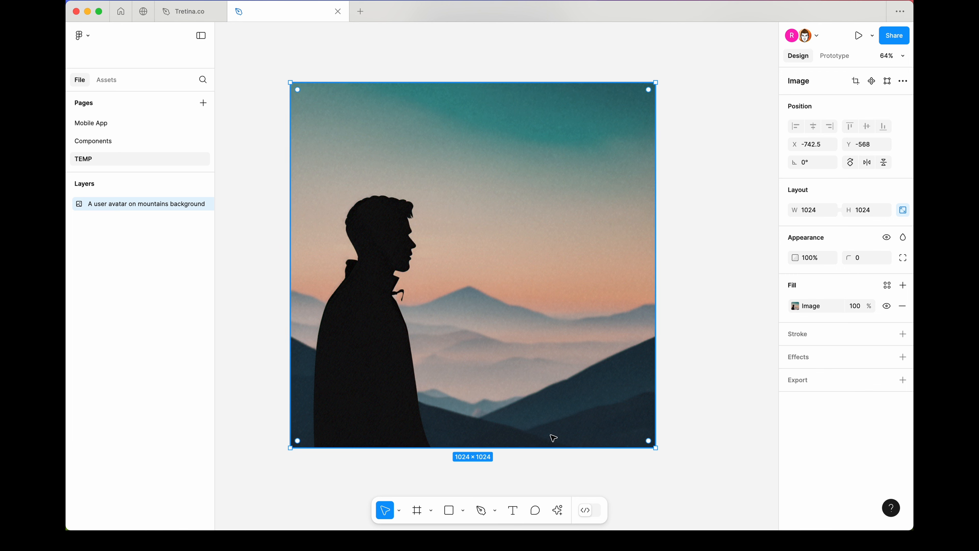
Step: Remove the background from the silhouette avatar image with the AI tool and deselect the image
left_click(558, 510)
left_click(490, 376)
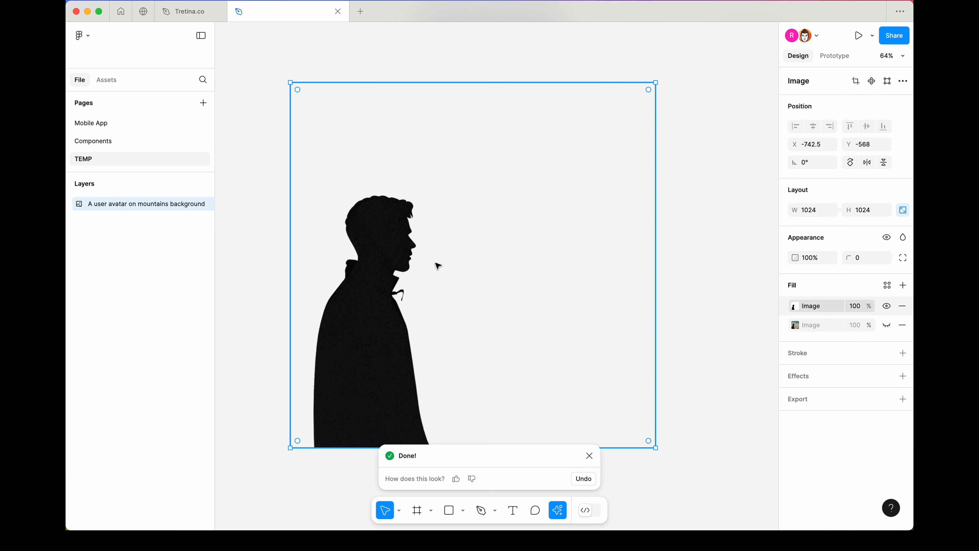
left_click(589, 455)
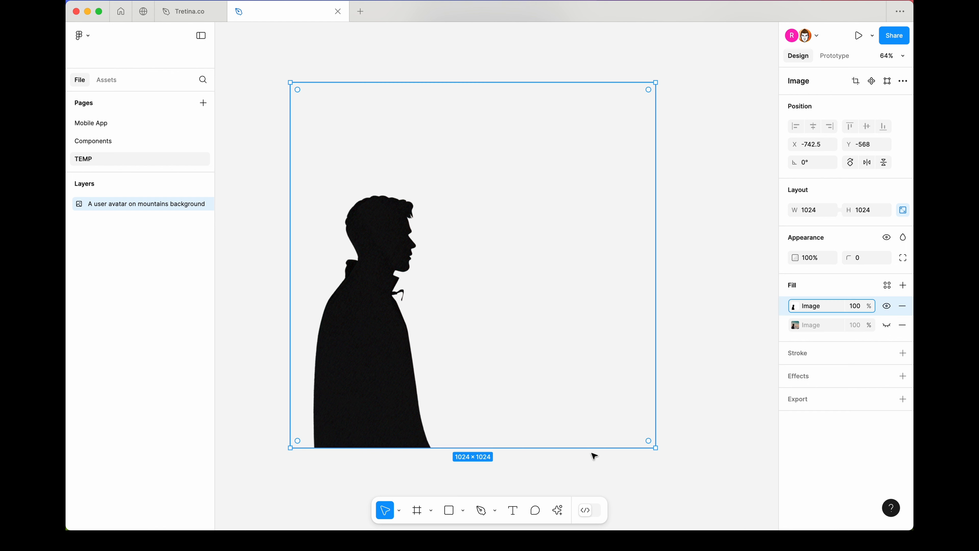
left_click(716, 436)
Step: Generate an App wireframe with First Draft using the suggested prompt "An app for booking hotels and lodging" in an empty canvas area
left_click_drag(719, 422, 492, 428)
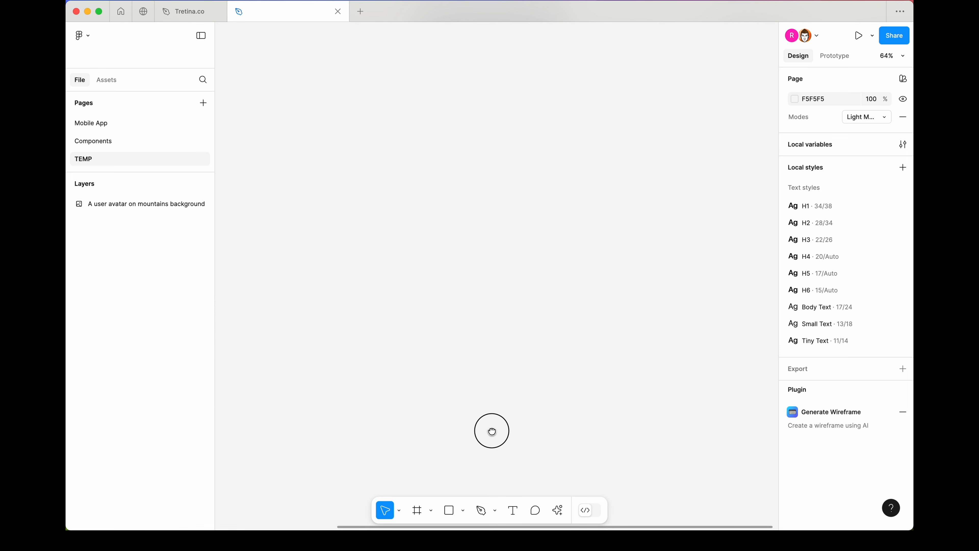
left_click(558, 510)
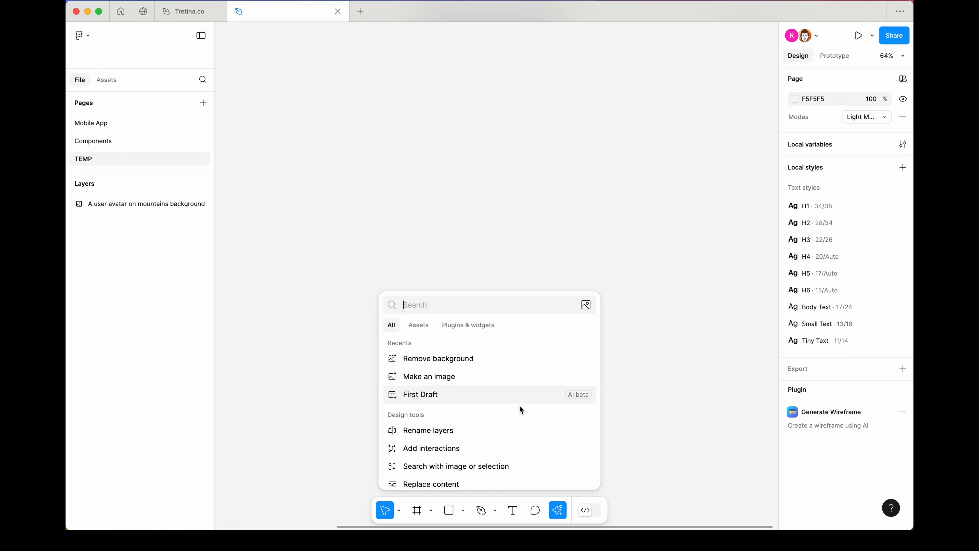
left_click(438, 398)
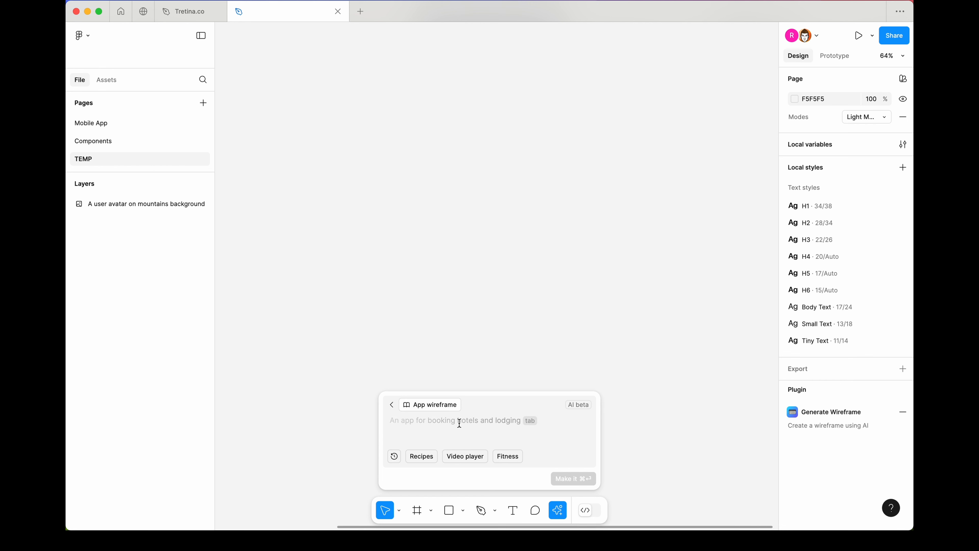
key("Tab")
left_click(561, 478)
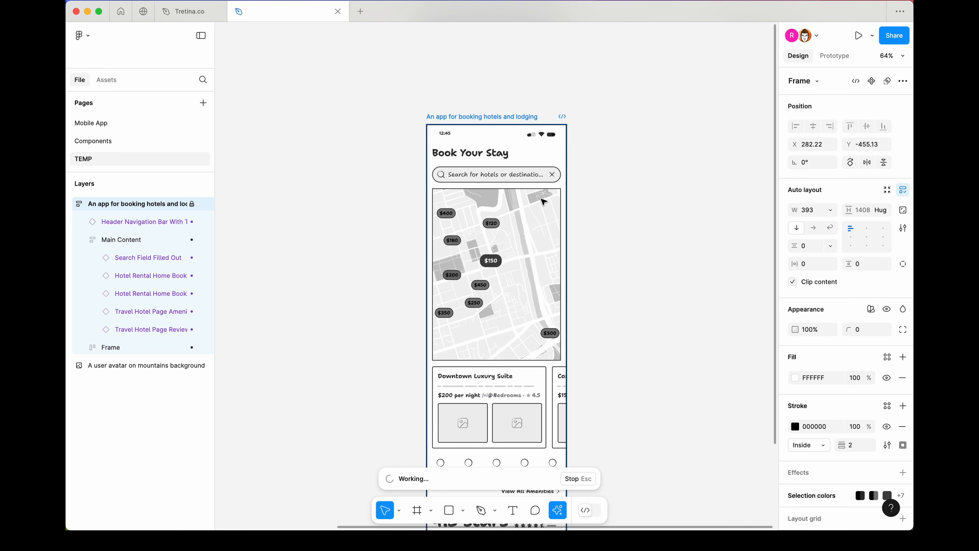
Step: Examine the hotel booking wireframe from its header and map down to the amenities, reviews and booking button
scroll(525, 172, "up", 5)
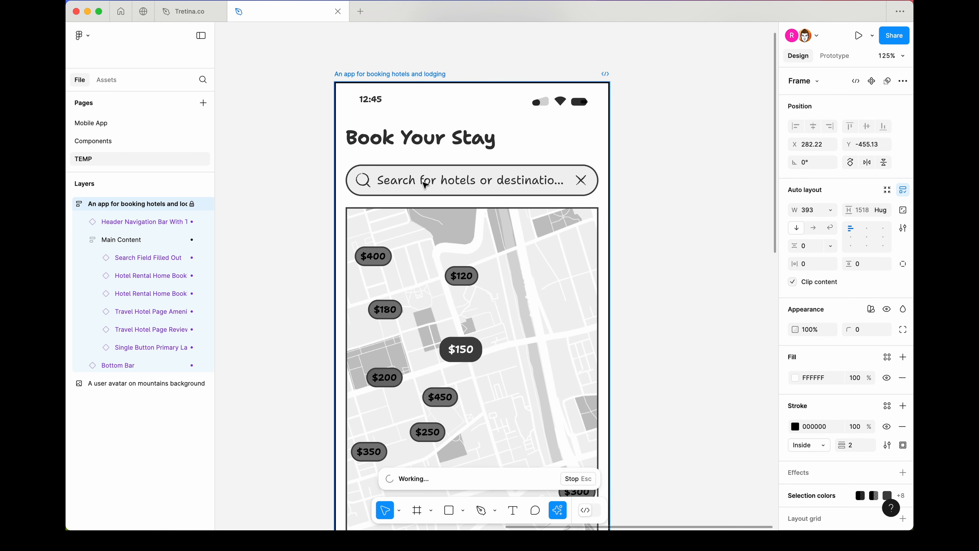
scroll(427, 172, "down", 3)
scroll(538, 235, "down", 7)
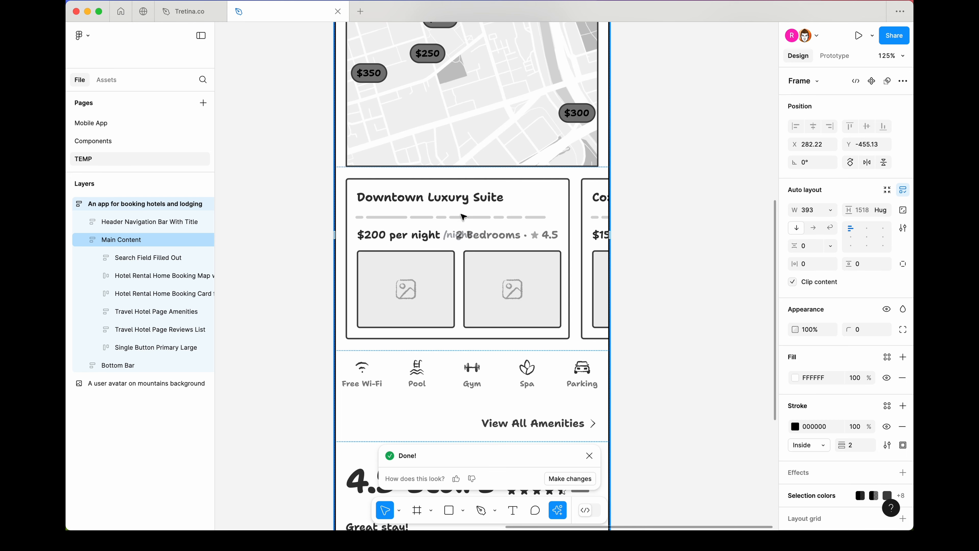
scroll(505, 257, "down", 2)
scroll(504, 257, "down", 3)
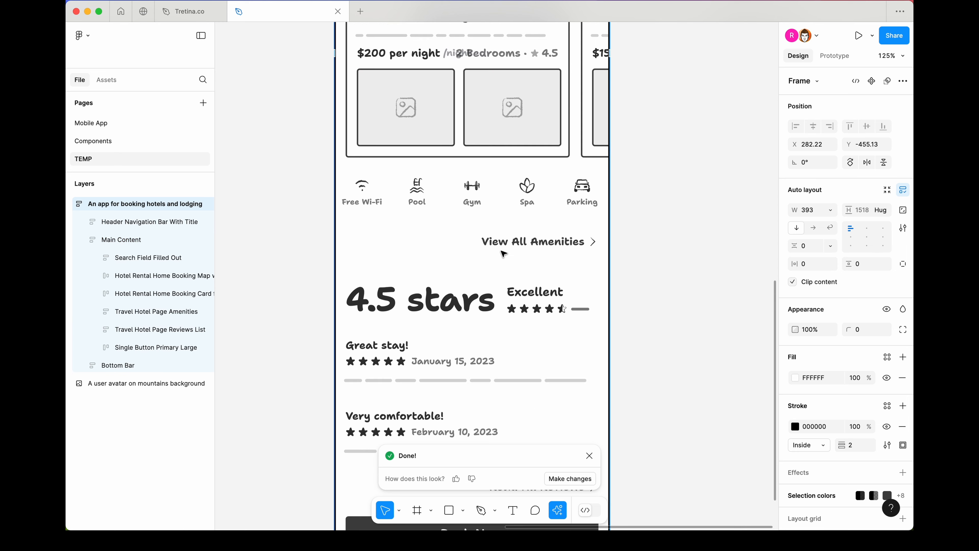
scroll(549, 187, "down", 3)
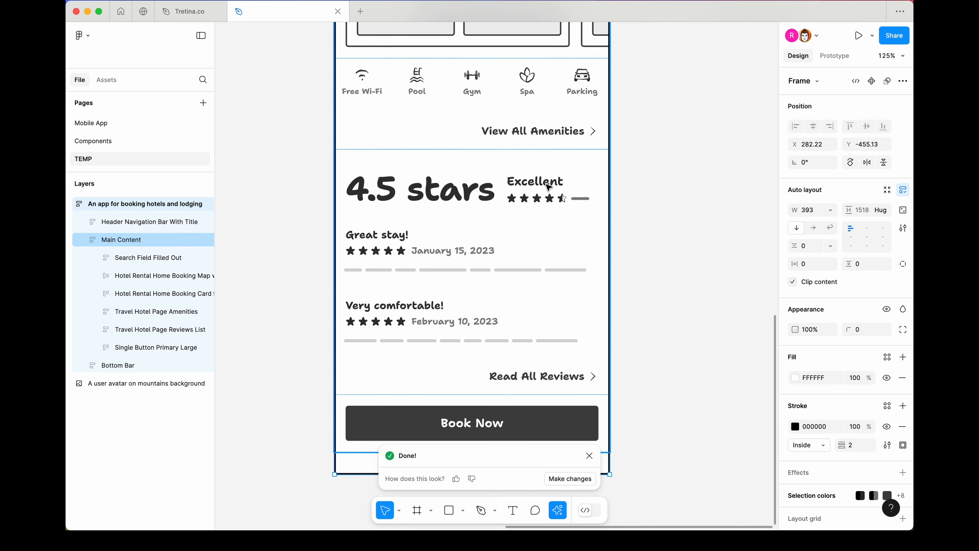
scroll(501, 305, "down", 3)
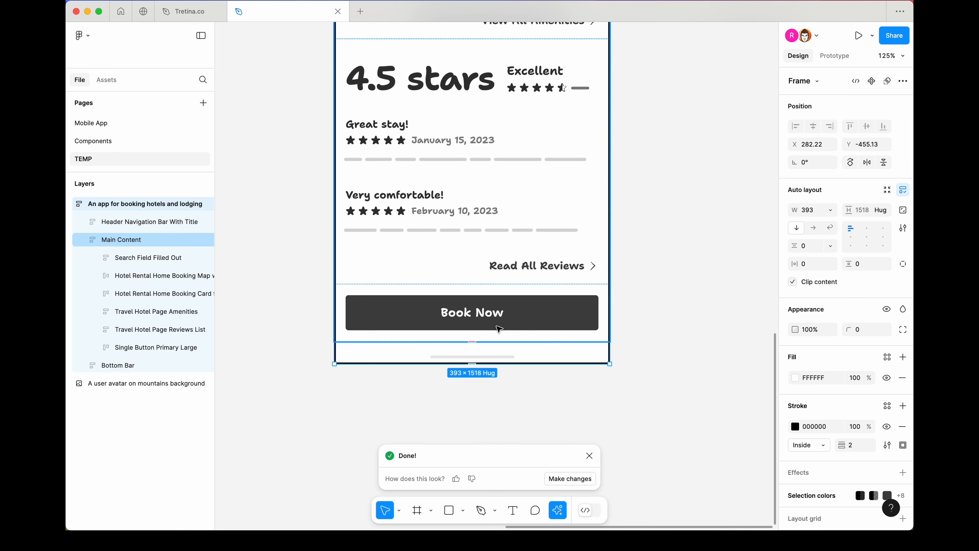
scroll(491, 305, "up", 6)
scroll(489, 295, "down", 5)
left_click(536, 255)
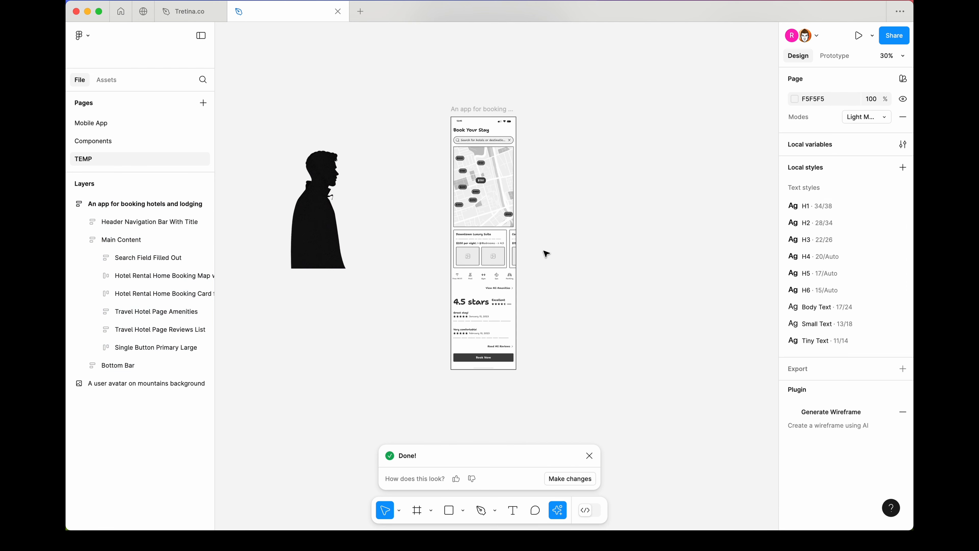
Step: Generate a second App wireframe with First Draft from the prompt "An app for renting a car"
scroll(532, 249, "right", 2)
scroll(486, 192, "up", 3)
scroll(486, 219, "down", 1)
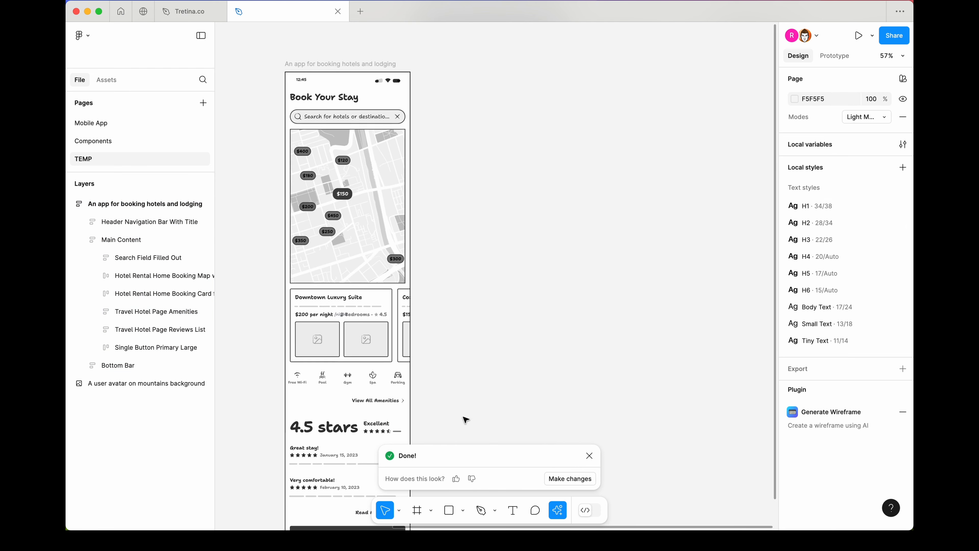
left_click(589, 456)
left_click(557, 510)
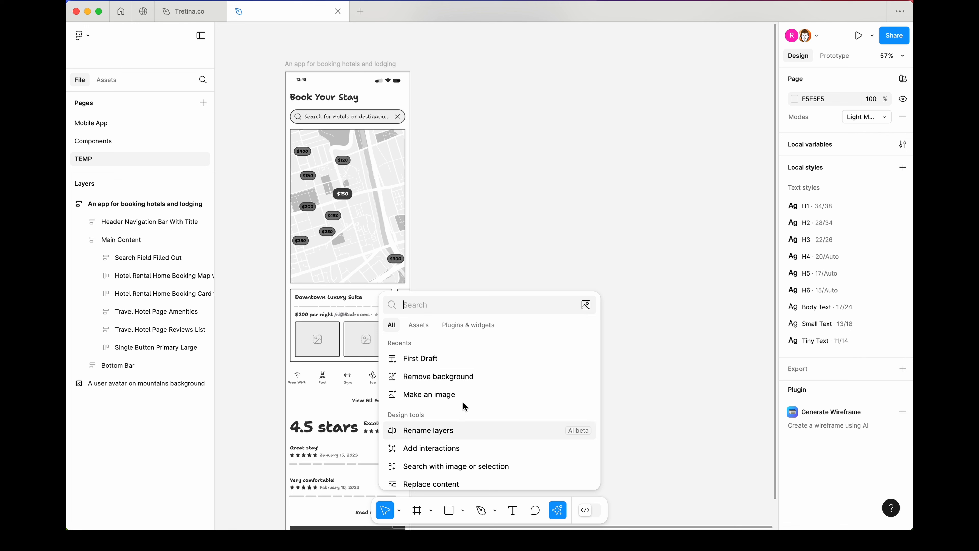
left_click(447, 362)
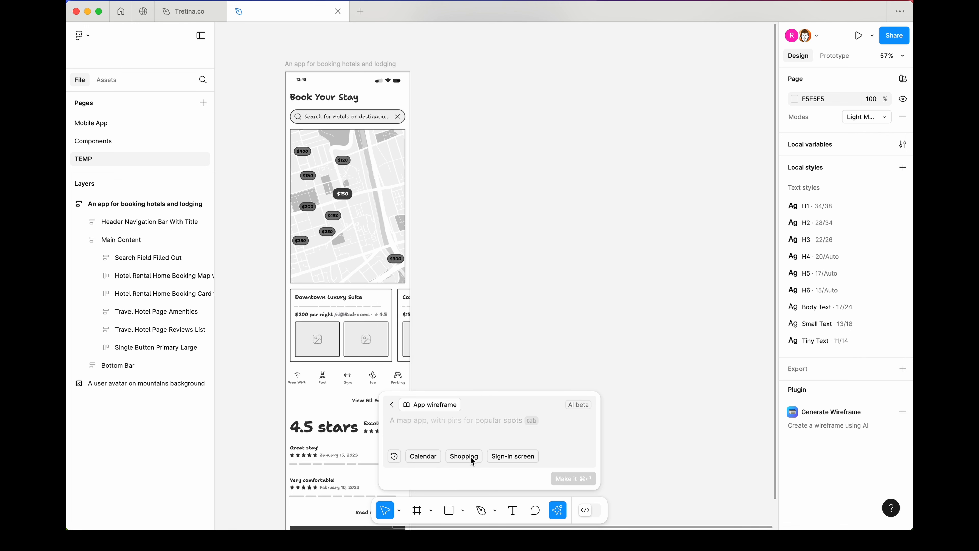
type("An app for booking")
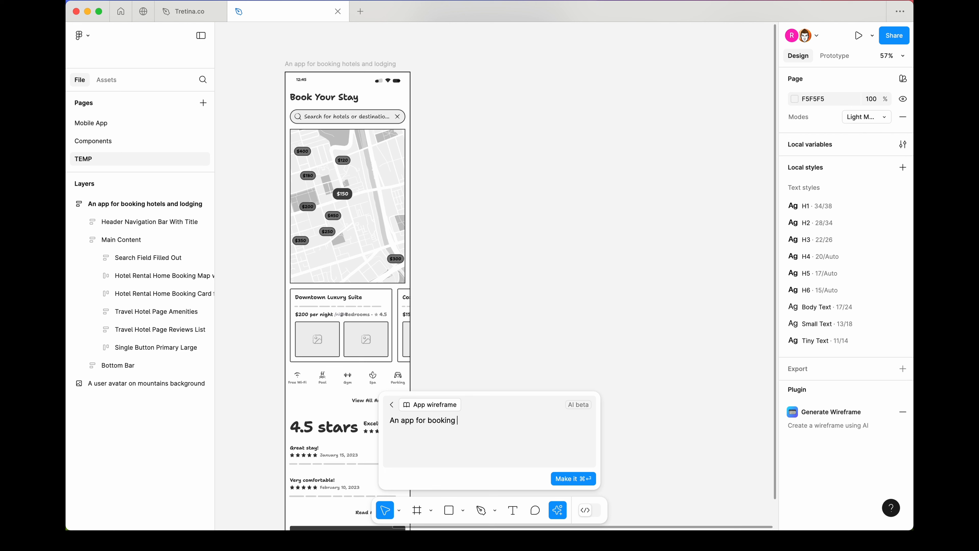
key("BackSpace")
key("BackSpace")
key("BackSpace")
key("BackSpace")
left_click(579, 478)
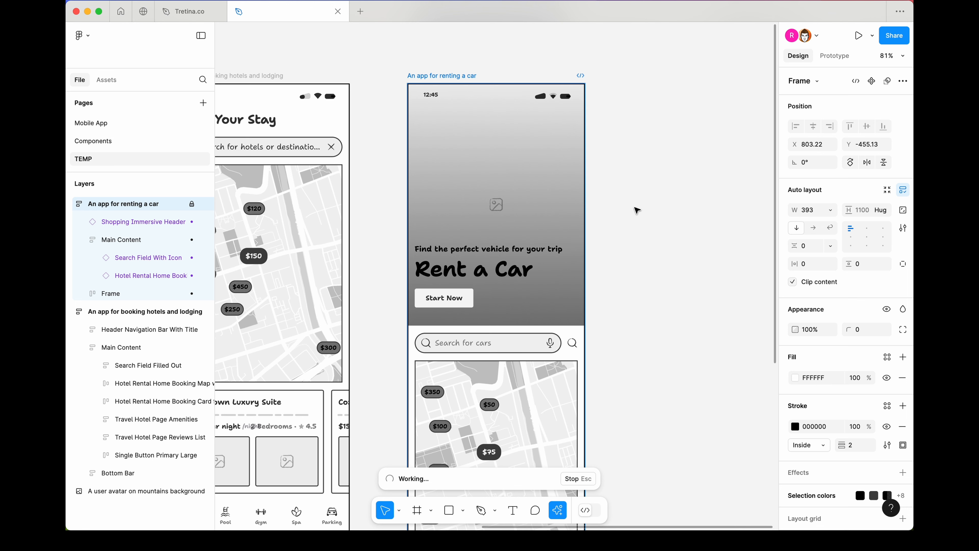
Step: Examine the car rental wireframe's header, search field, map and car cards beside the hotel booking wireframe
scroll(576, 222, "down", 5)
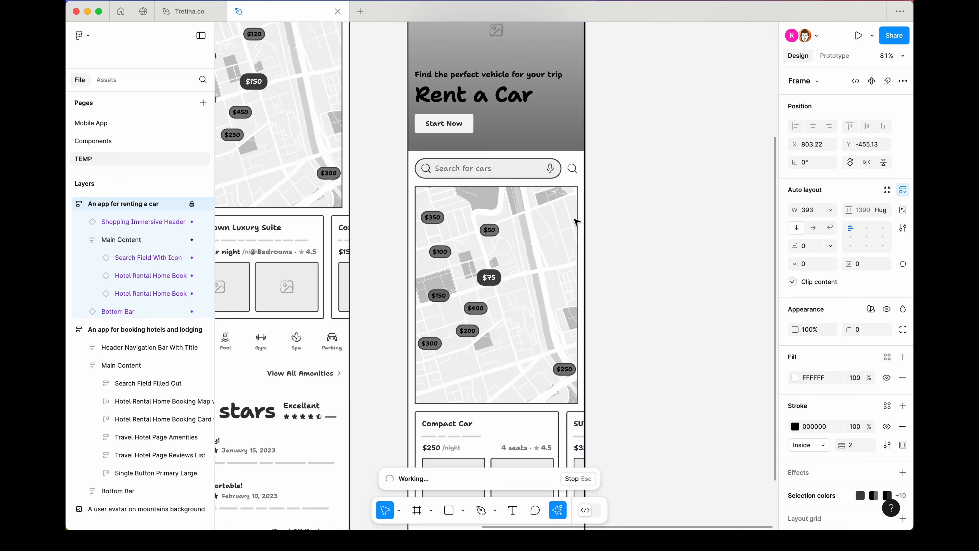
scroll(576, 223, "down", 3)
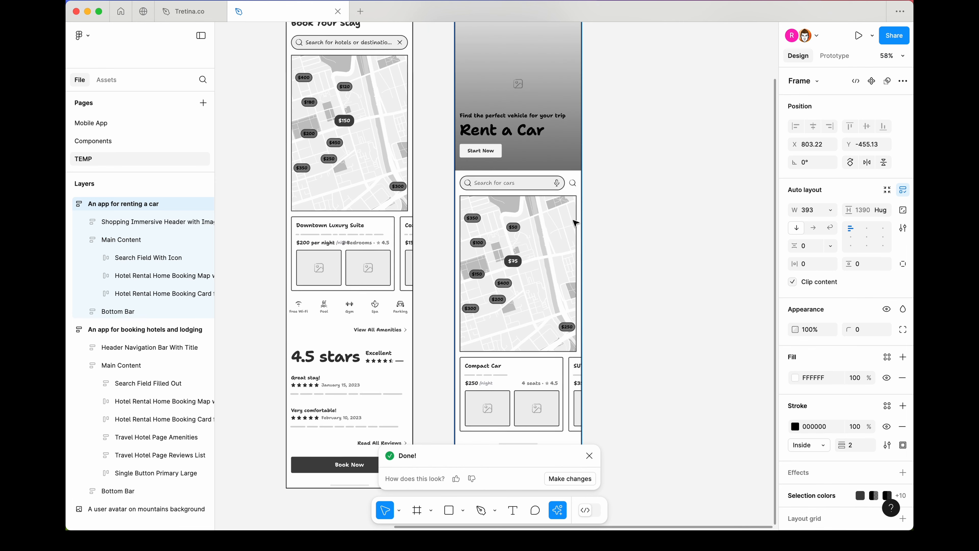
scroll(553, 230, "up", 2)
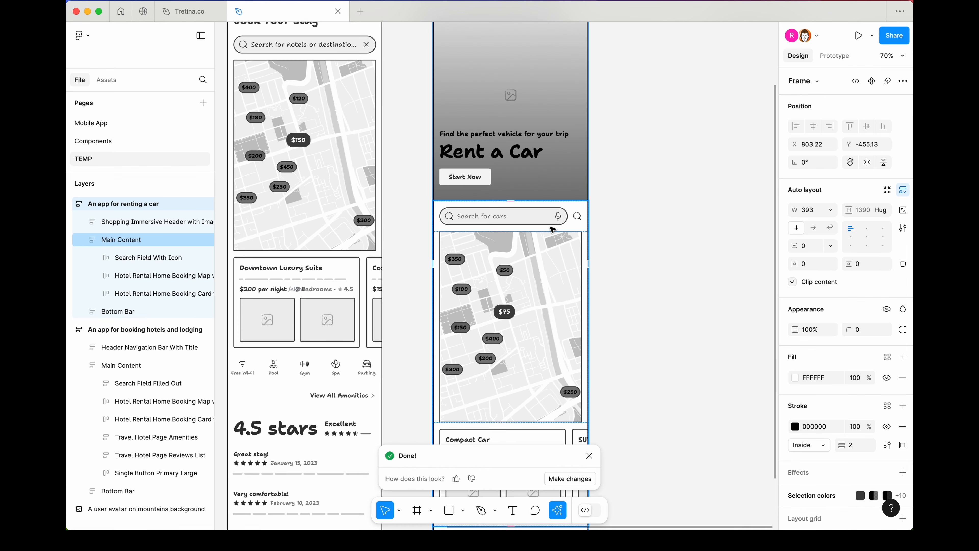
scroll(544, 325, "up", 2)
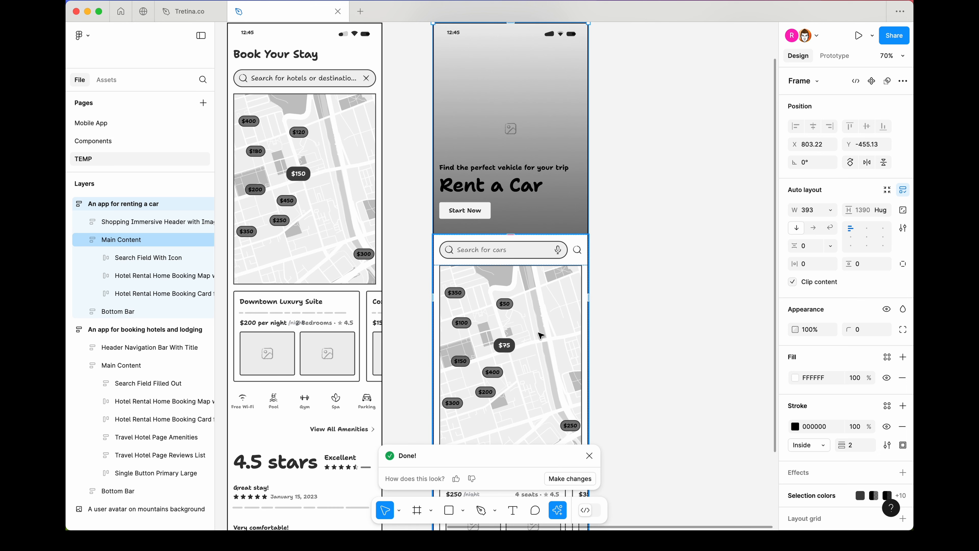
scroll(501, 361, "down", 6)
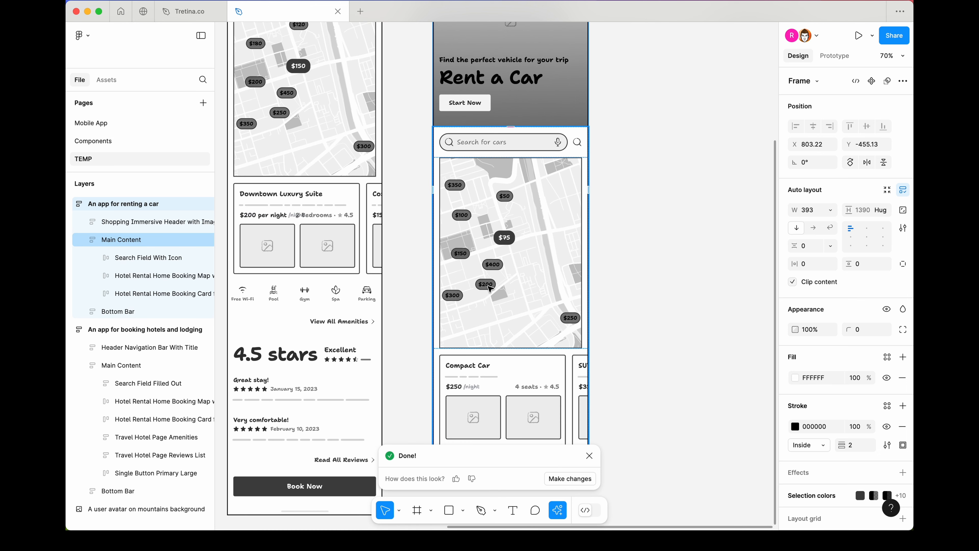
scroll(347, 195, "down", 2)
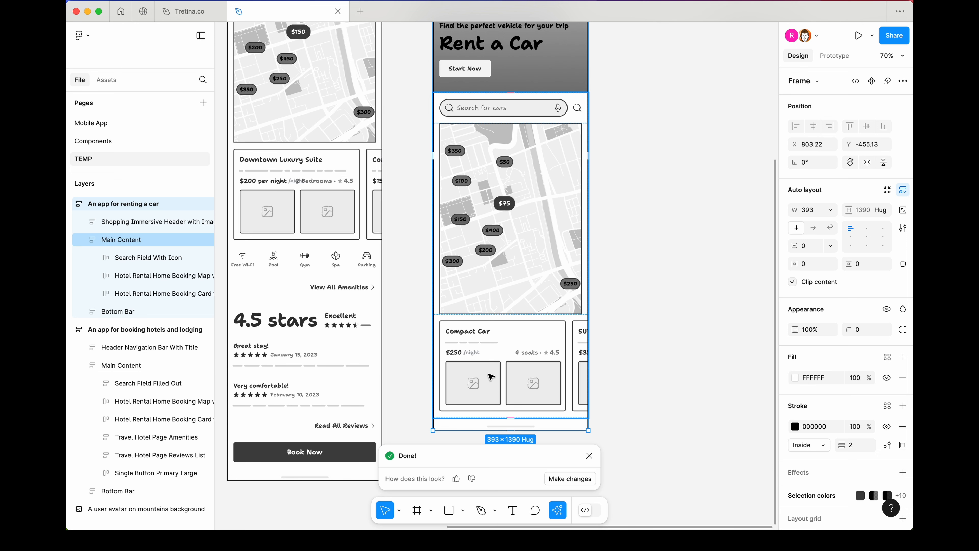
scroll(466, 347, "up", 10)
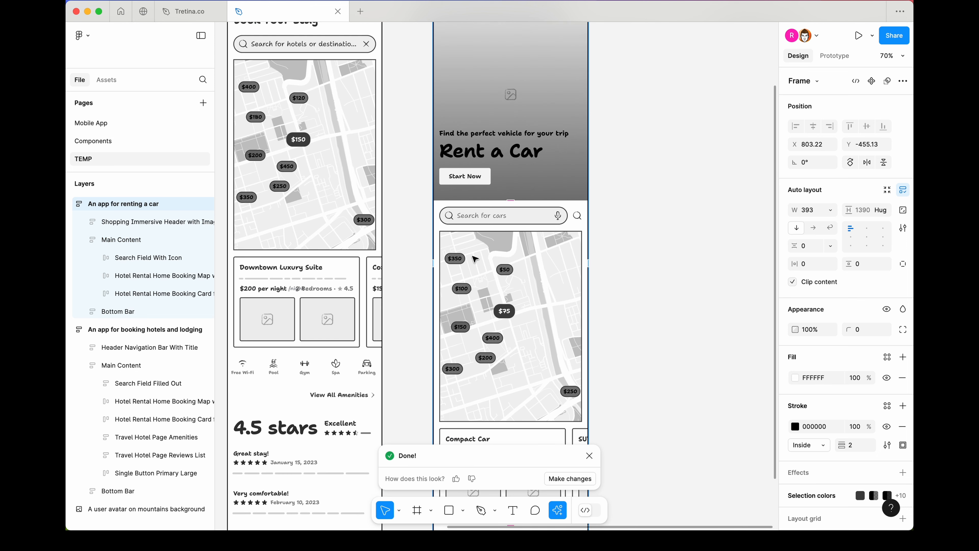
scroll(613, 243, "down", 6)
scroll(628, 241, "up", 7)
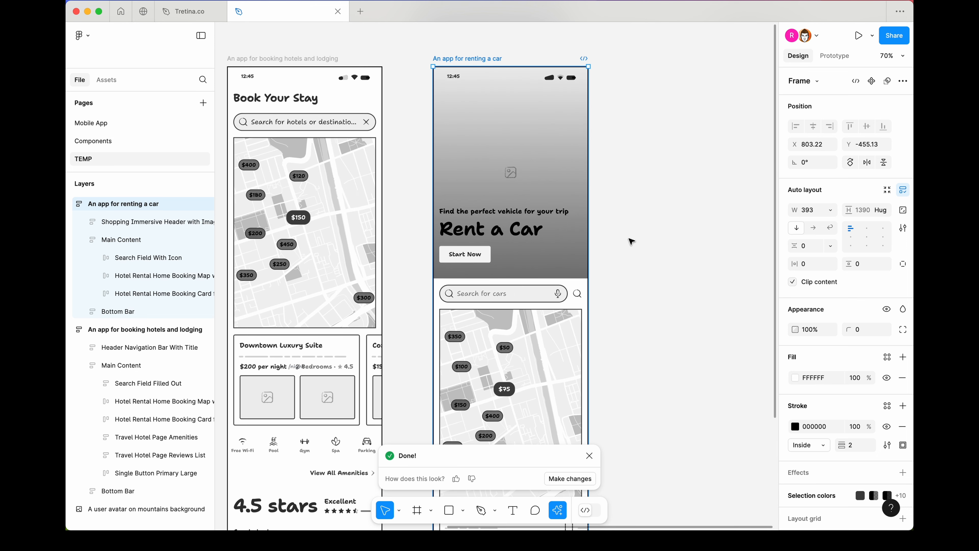
Step: Close the finished car rental result and start a new First Draft App wireframe on empty canvas beside it
left_click(632, 241)
scroll(613, 231, "right", 3)
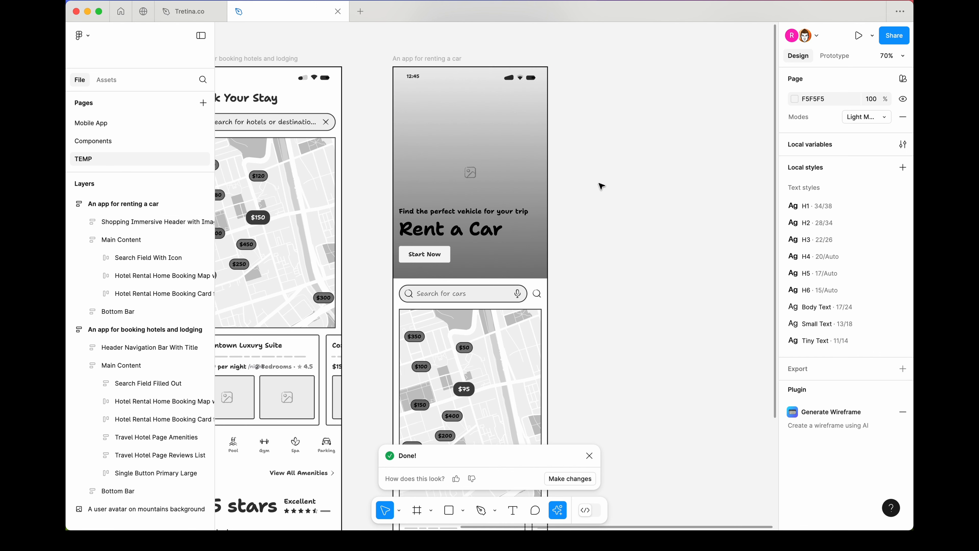
left_click_drag(608, 236, 426, 272)
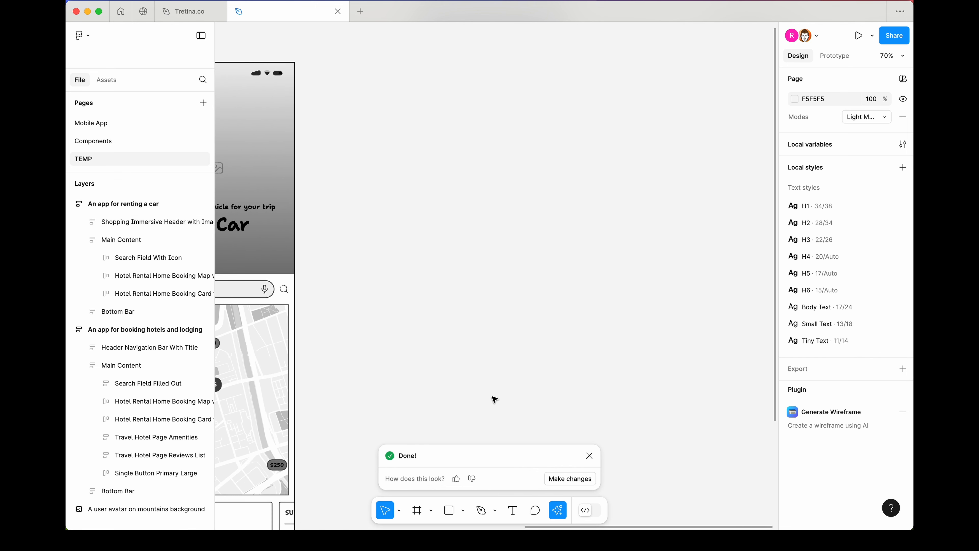
left_click(589, 457)
left_click(558, 510)
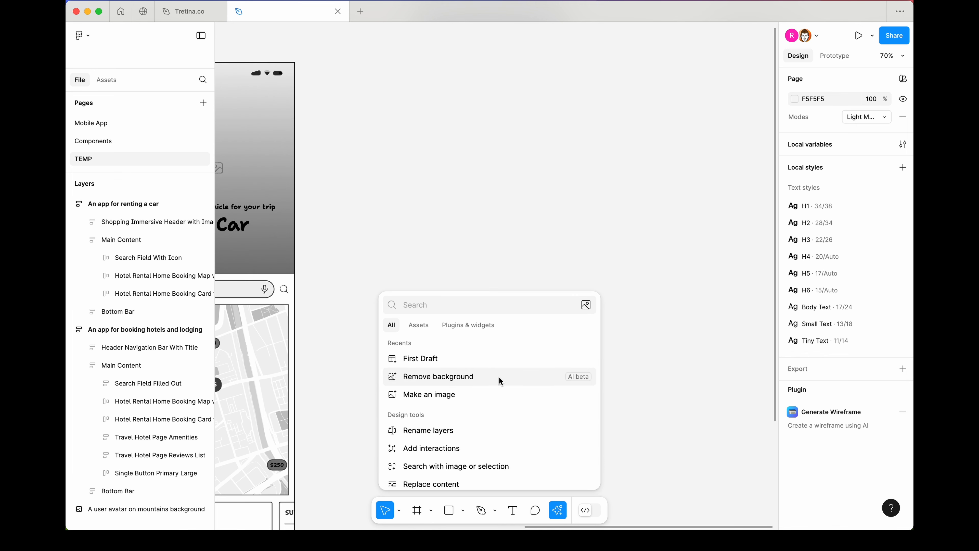
left_click(492, 365)
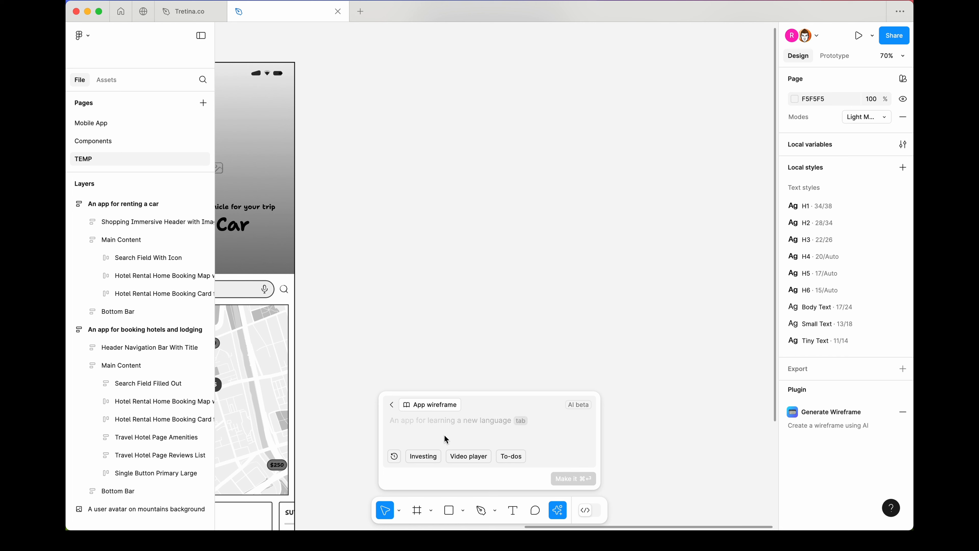
type("An aoo")
key("BackSpace")
key("BackSpace")
type("p")
key("BackSpace")
key("BackSpace")
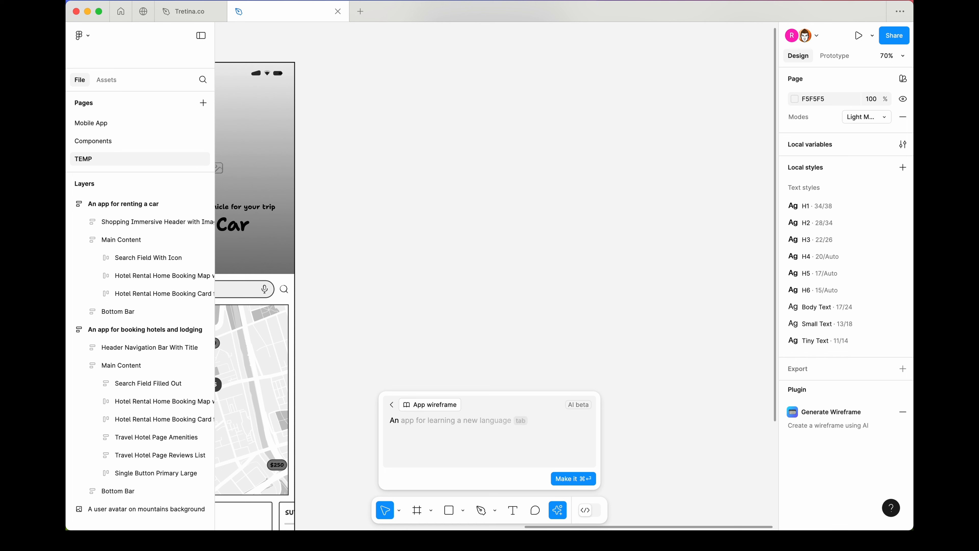
key("BackSpace")
key("BackSpace")
Step: Generate the App wireframe from the prompt "a website for a crypto trading company"
type("a website for a trading")
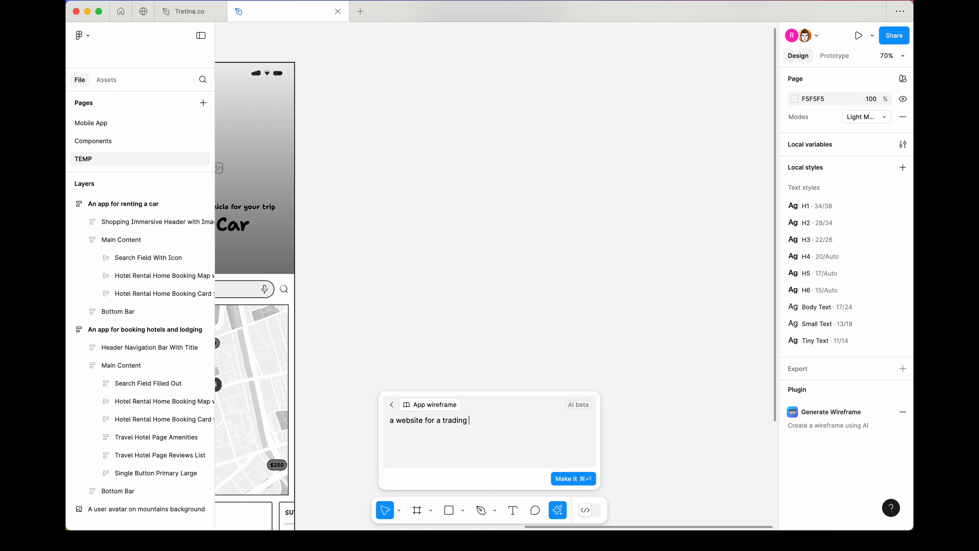
left_click(444, 421)
type("crypto")
left_click(504, 422)
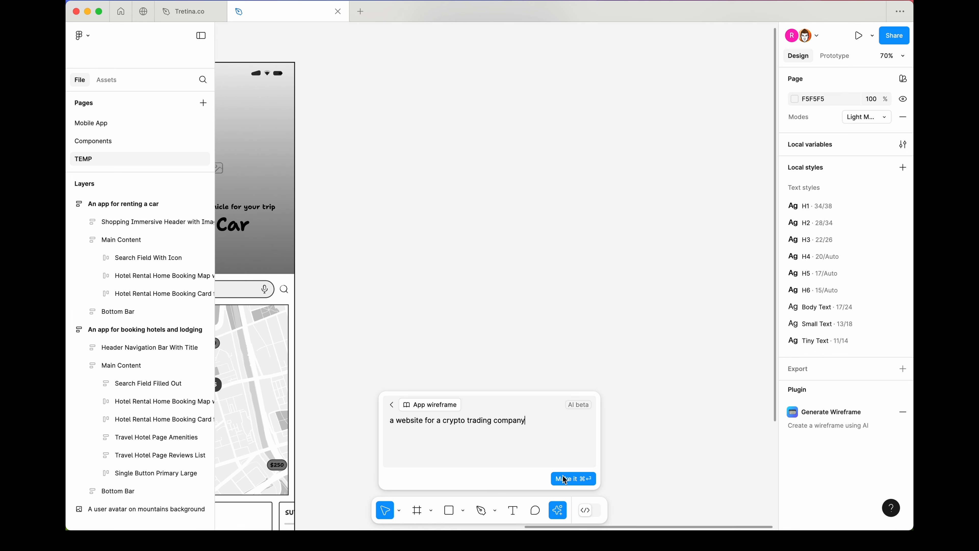
left_click(568, 478)
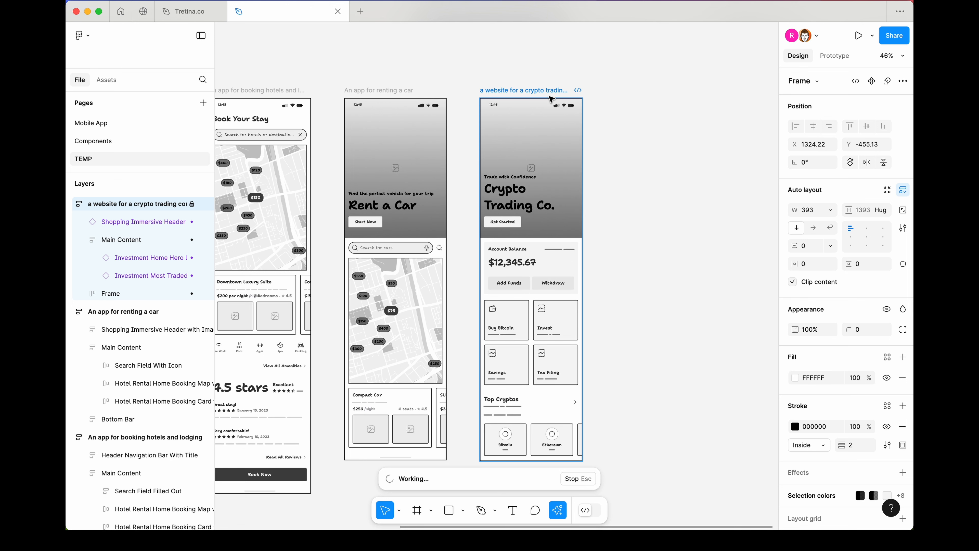
Step: Examine the crypto trading wireframe from its header and account balance down to the market overview and bottom tab bar
left_click(609, 275)
left_click_drag(639, 284, 562, 177)
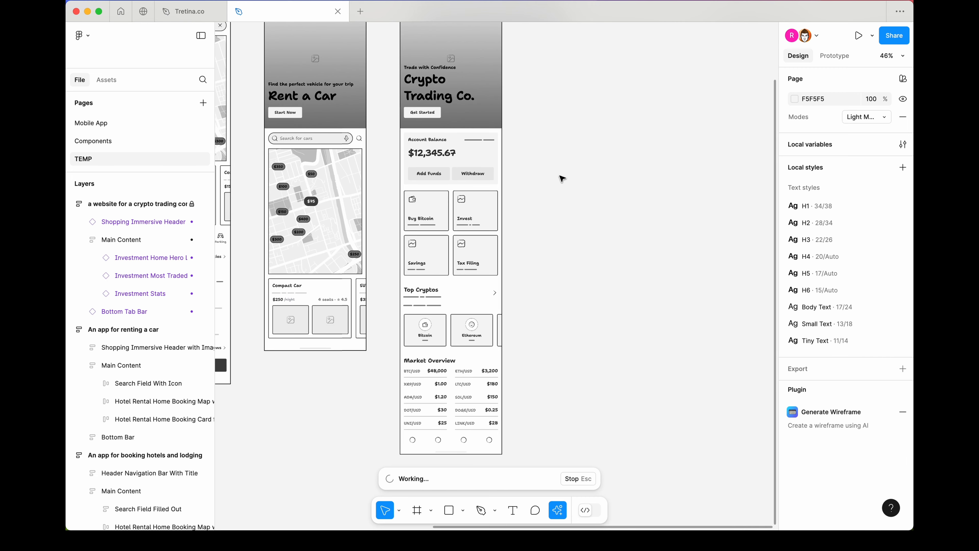
scroll(534, 172, "down", 2)
scroll(493, 213, "up", 3)
scroll(494, 214, "up", 2)
scroll(493, 213, "down", 3)
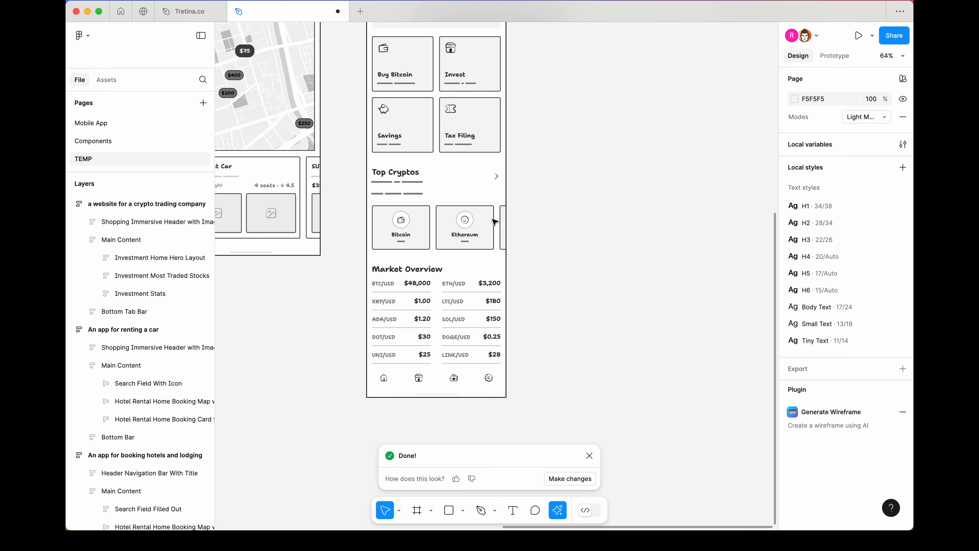
scroll(568, 343, "down", 3)
scroll(523, 370, "up", 3)
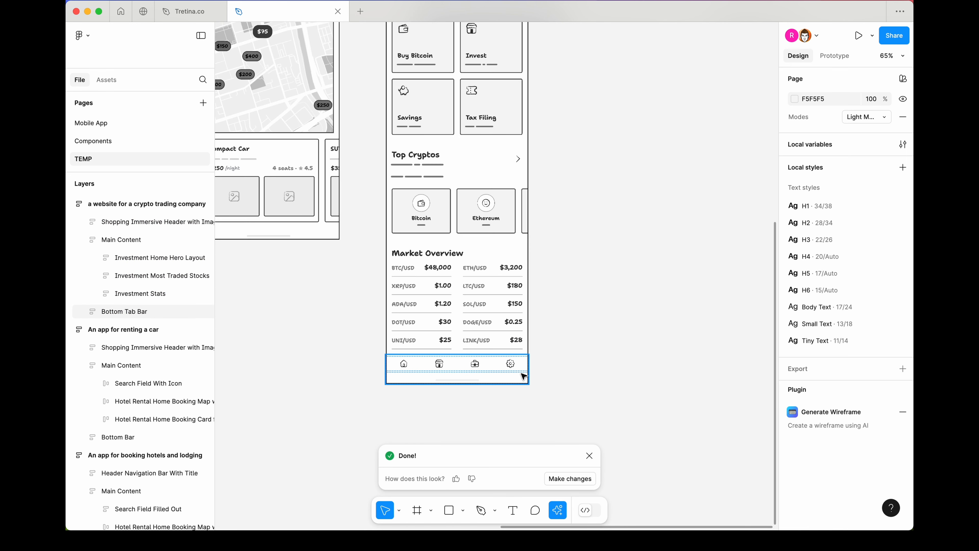
scroll(564, 296, "up", 5)
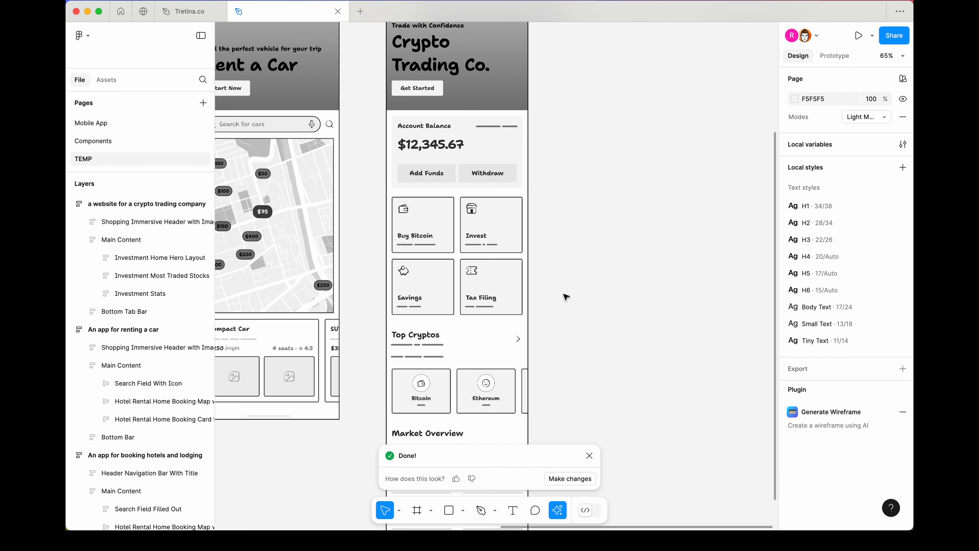
scroll(564, 297, "down", 5)
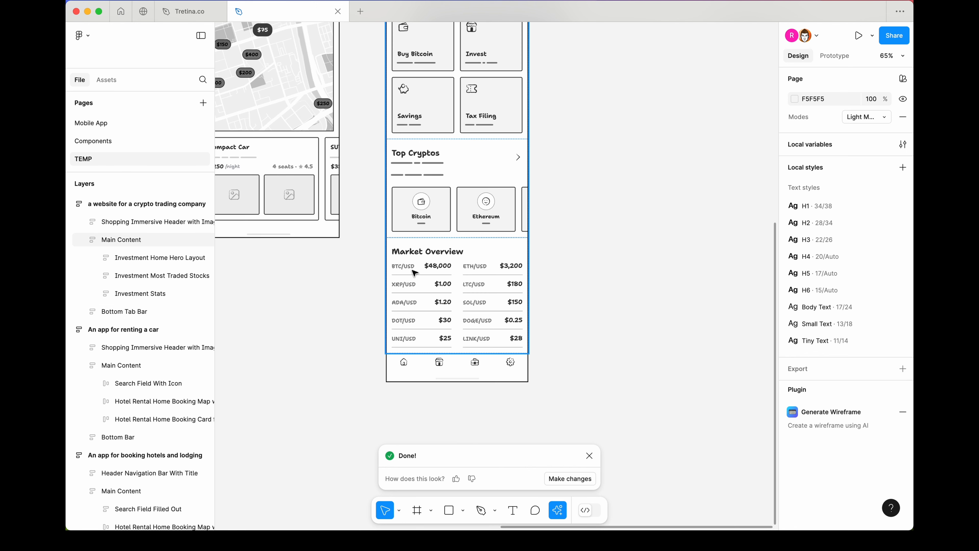
left_click_drag(299, 304, 387, 422)
scroll(538, 299, "up", 3)
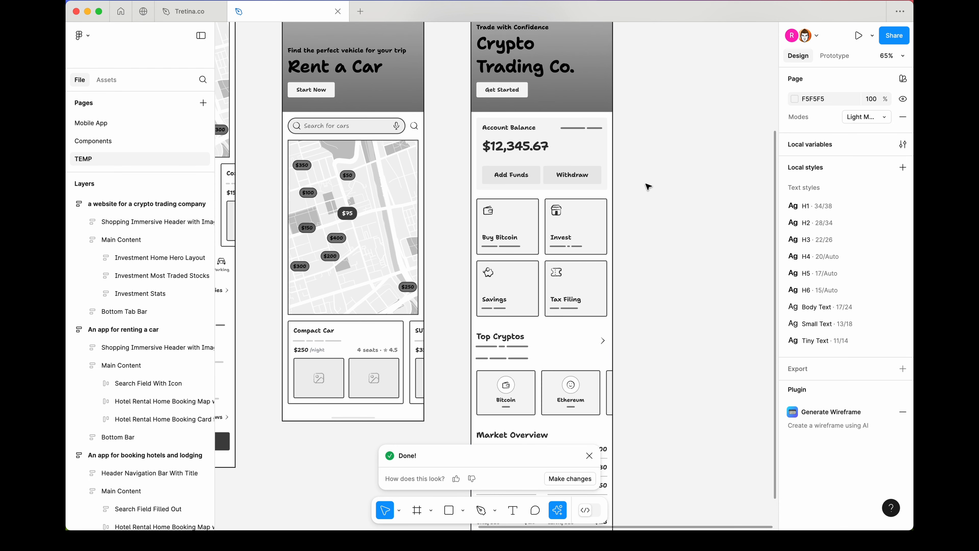
scroll(647, 185, "up", 8)
Step: Generate a website with First Draft on empty canvas, using the Basic site library and the prompt "A website for a local bakery"
left_click_drag(690, 253, 389, 238)
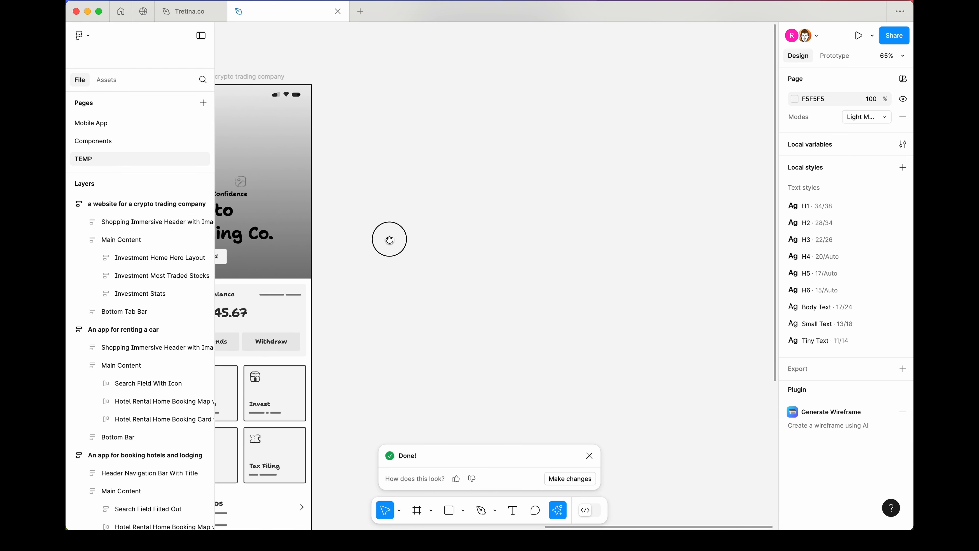
left_click(589, 456)
left_click(557, 509)
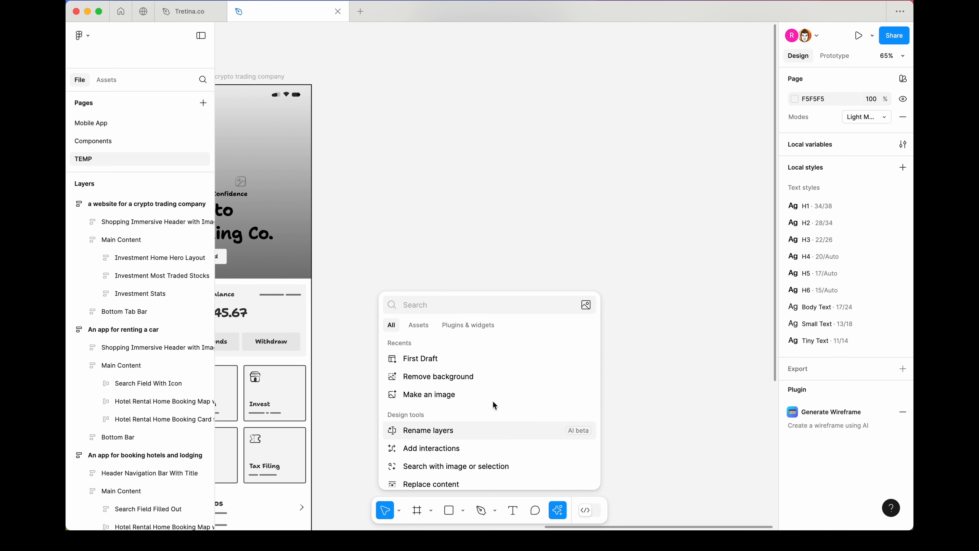
left_click(467, 357)
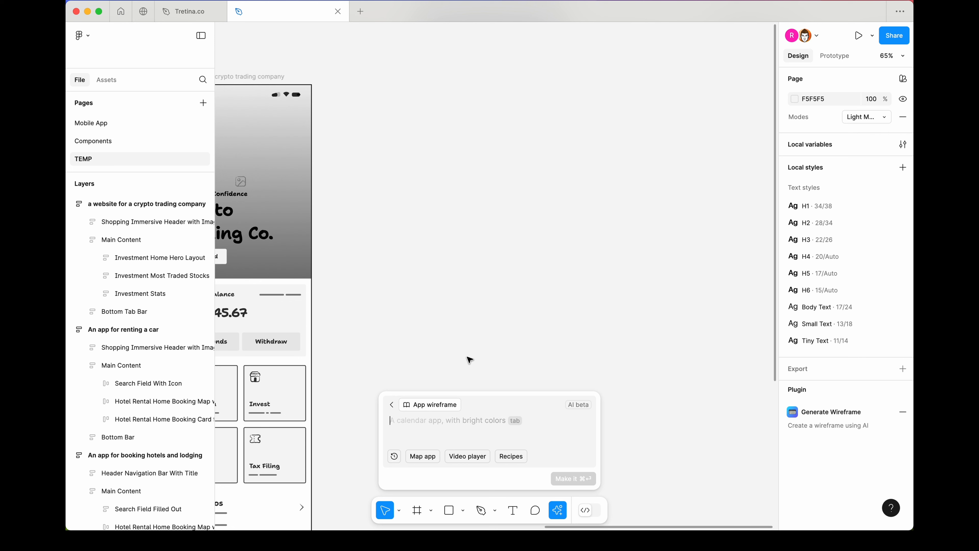
left_click(441, 408)
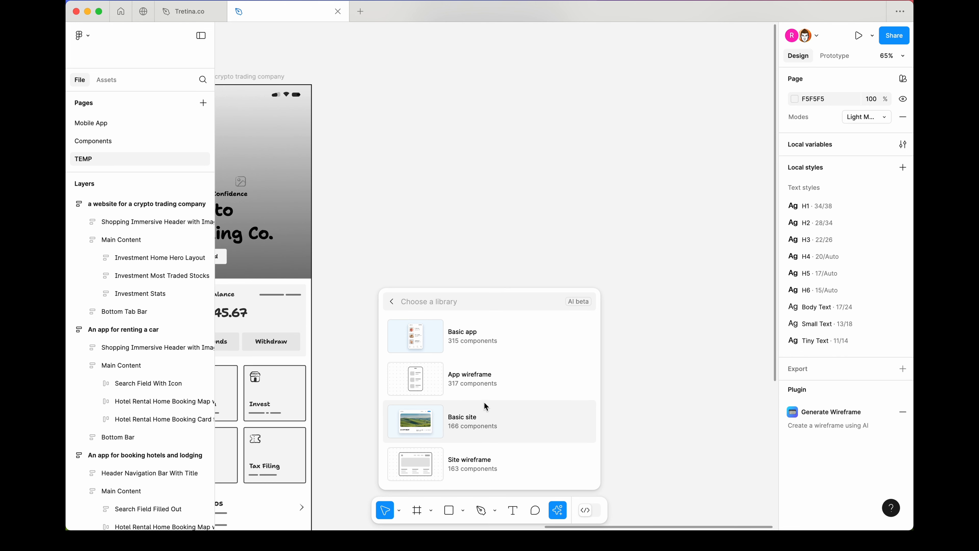
left_click(484, 423)
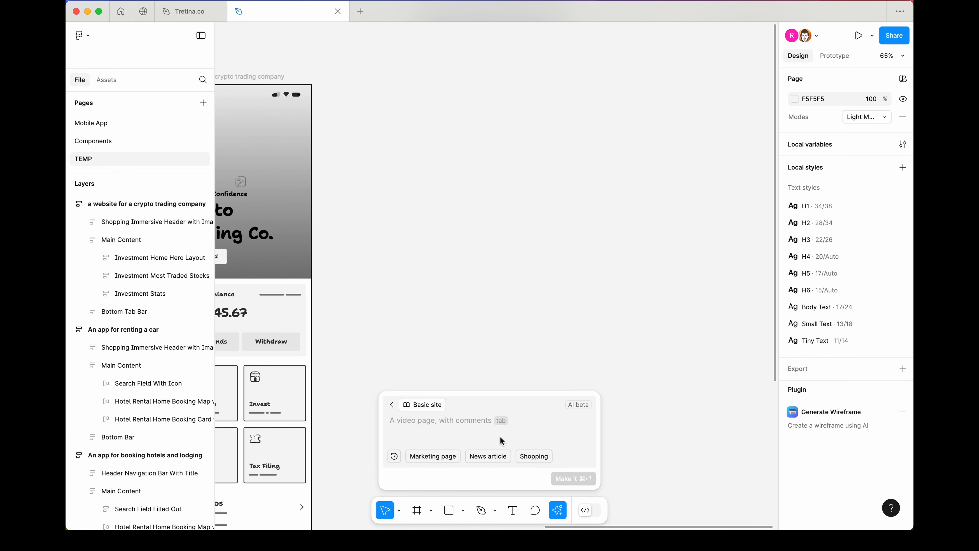
type("A website")
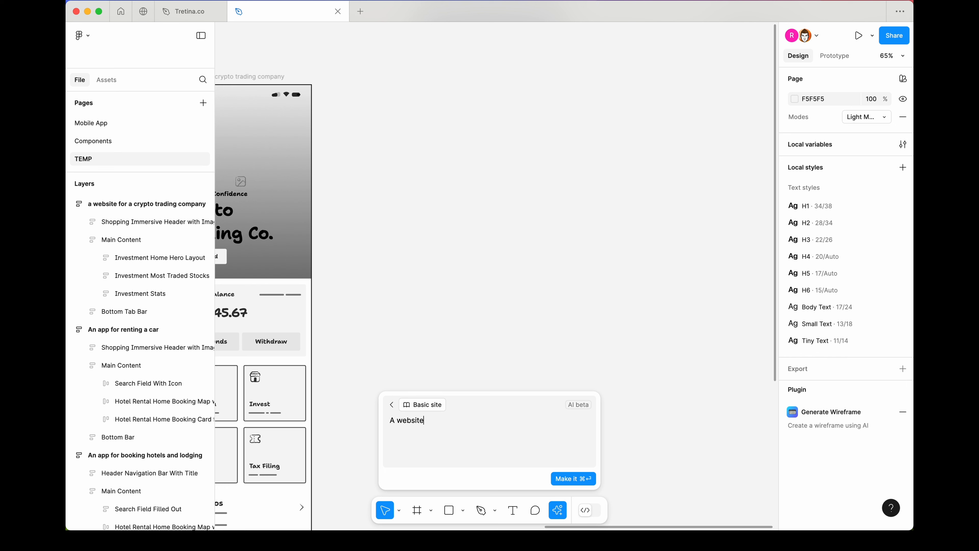
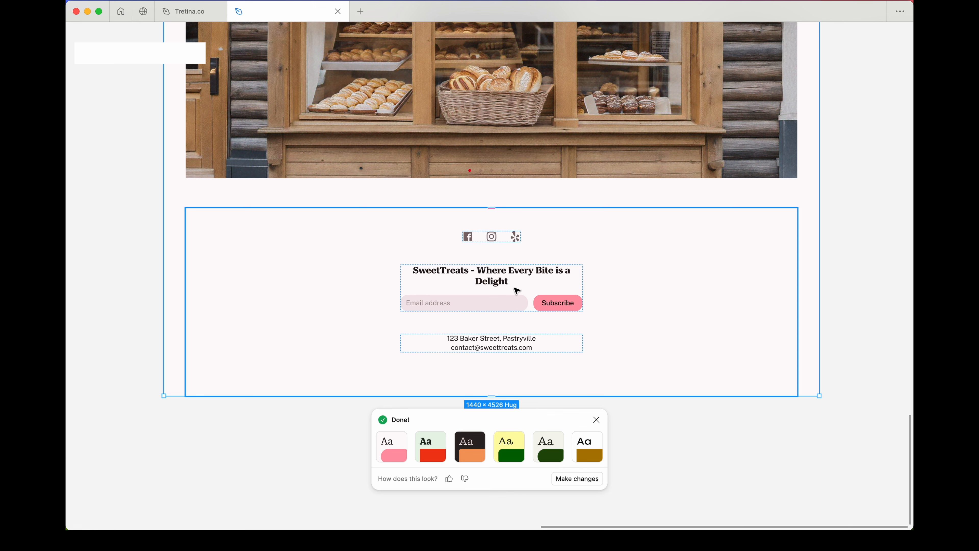
Step: Try the yellow-and-green and the off-white-and-dark-green styles on the bakery website and check its header and hero section
scroll(516, 290, "up", 5)
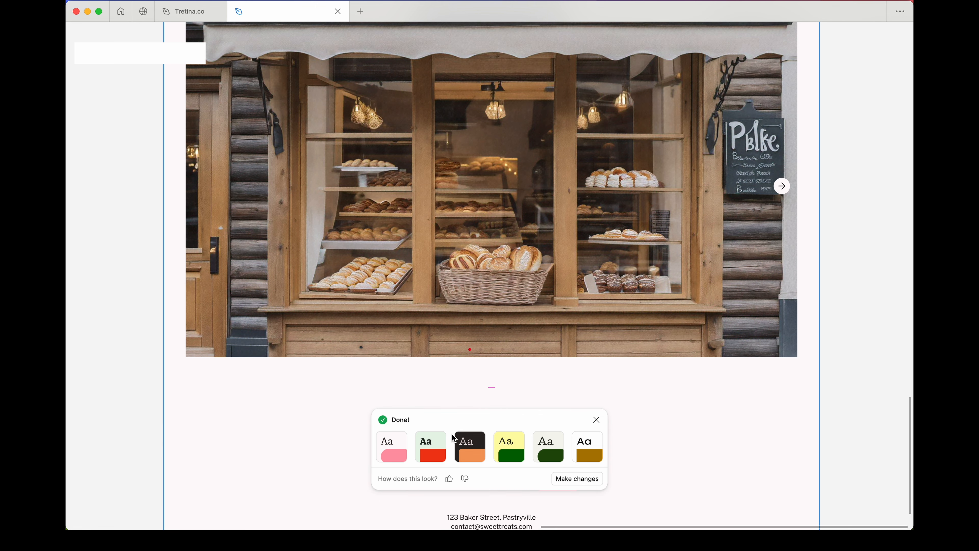
left_click(504, 449)
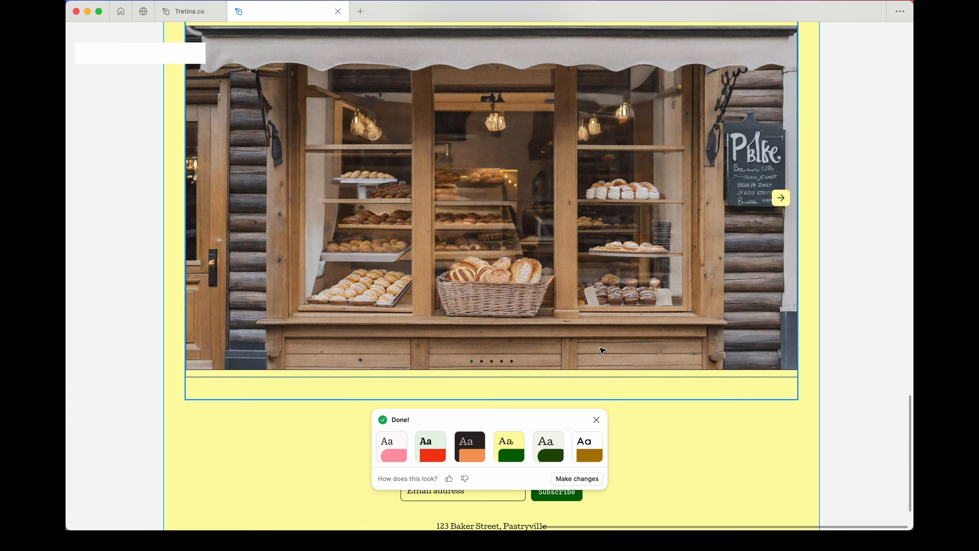
scroll(601, 349, "up", 10)
scroll(603, 350, "up", 15)
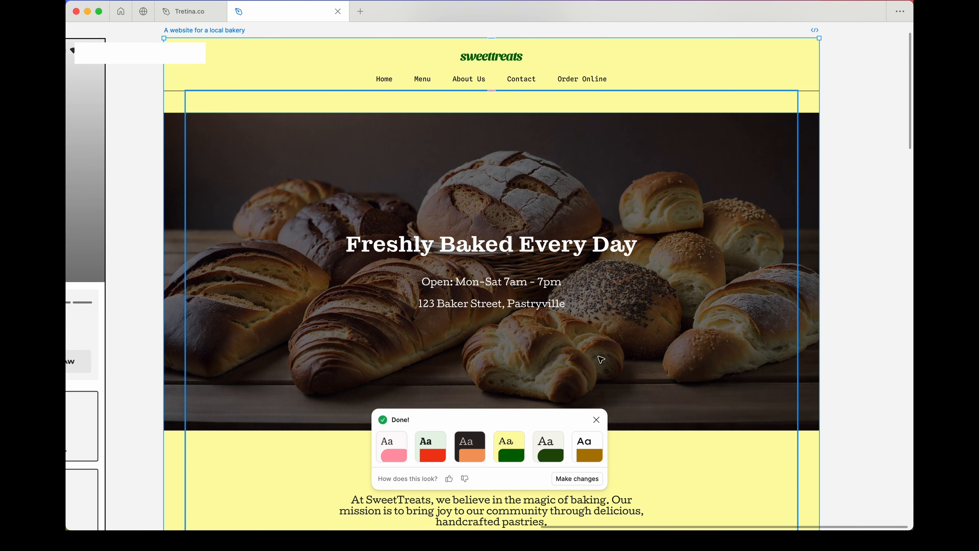
scroll(583, 397, "down", 5)
scroll(581, 386, "up", 7)
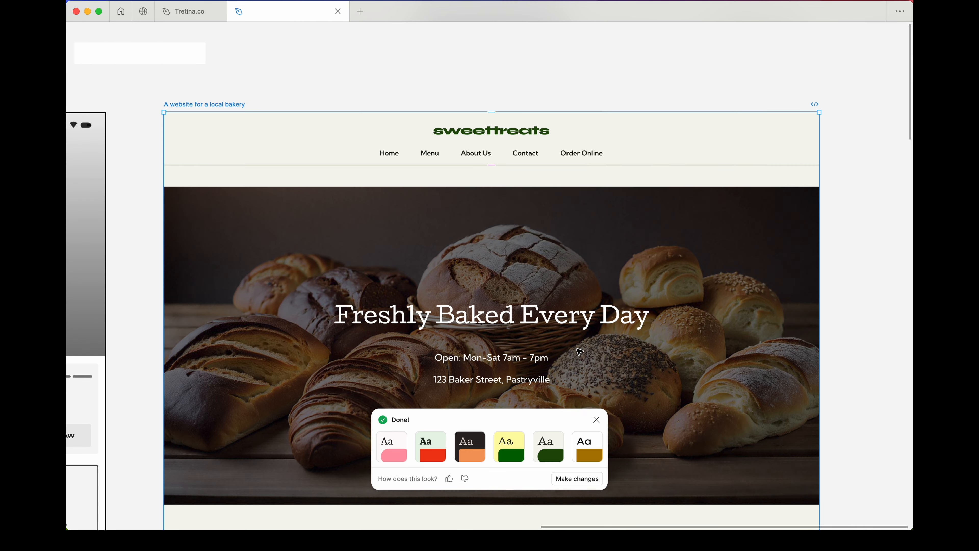
Step: Apply the white-and-golden-brown style to the bakery website and review its sections from hero to footer
left_click(588, 454)
scroll(503, 382, "down", 15)
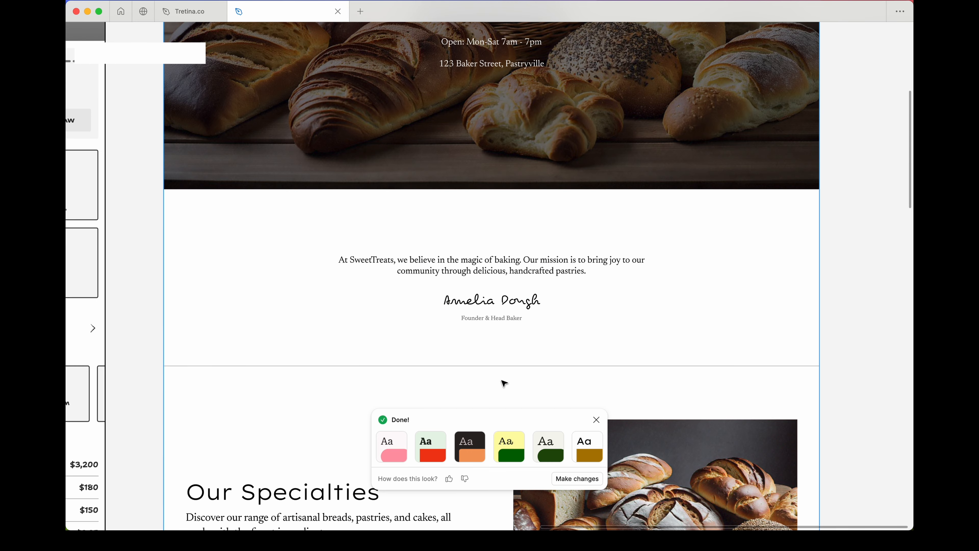
scroll(503, 259, "down", 10)
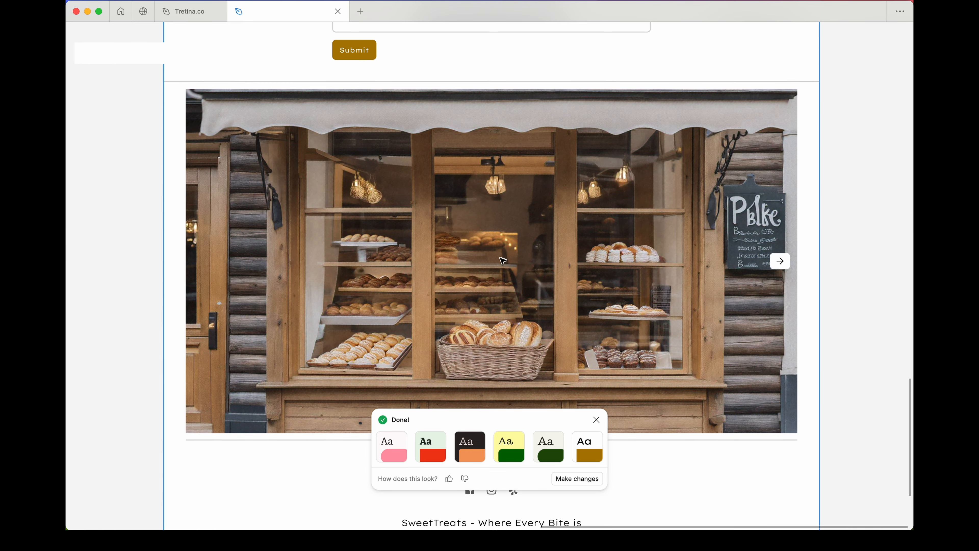
scroll(502, 258, "down", 5)
scroll(458, 225, "up", 20)
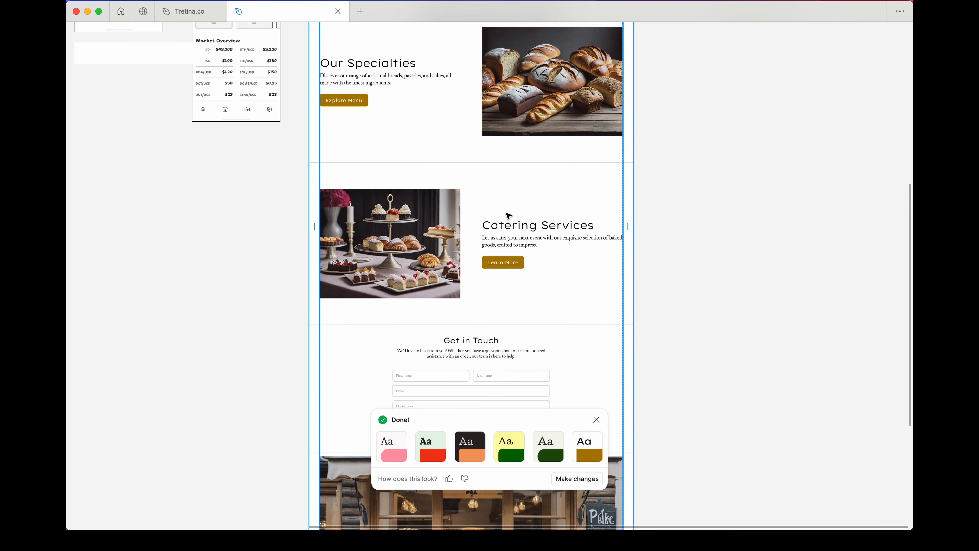
scroll(448, 211, "down", 5)
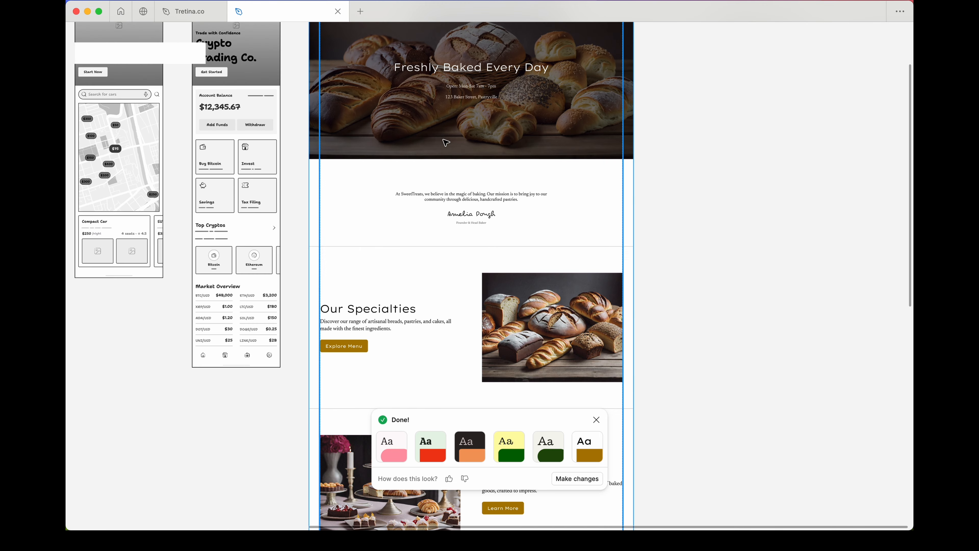
scroll(397, 165, "up", 10)
Step: Close the First Draft result, leaving nothing selected, and show the hidden interface panels again
left_click(412, 258)
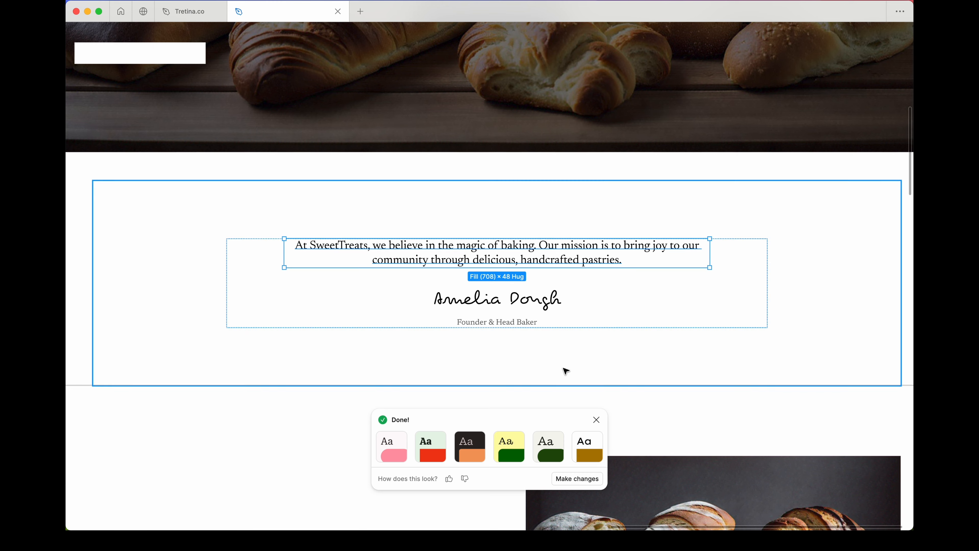
left_click(596, 420)
left_click(470, 426)
scroll(471, 430, "down", 5)
left_click(743, 365)
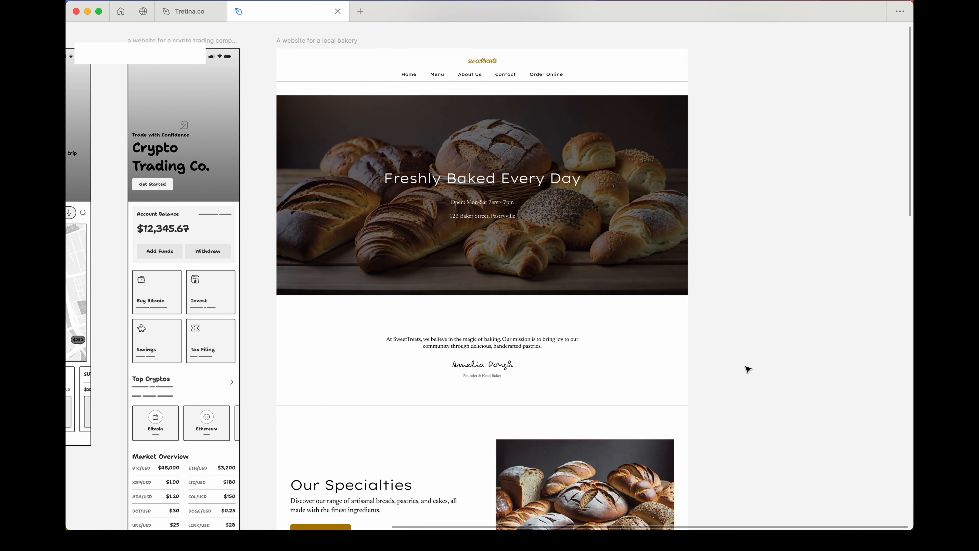
scroll(734, 354, "down", 5)
scroll(734, 354, "up", 3)
key("super+backslash")
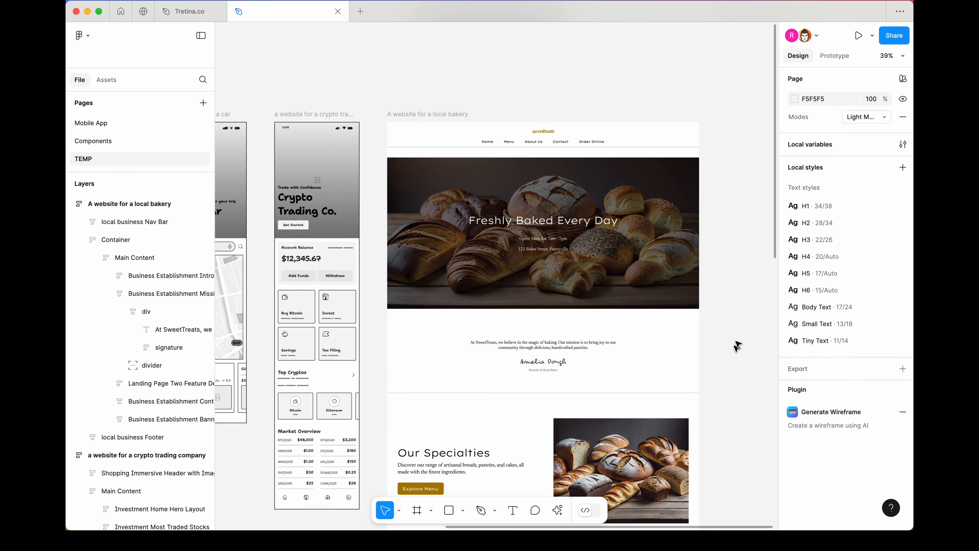
Step: Check the available AI design tools such as Rename layers, and select the "A website for a local bakery" frame
scroll(678, 328, "up", 3)
scroll(524, 335, "up", 3)
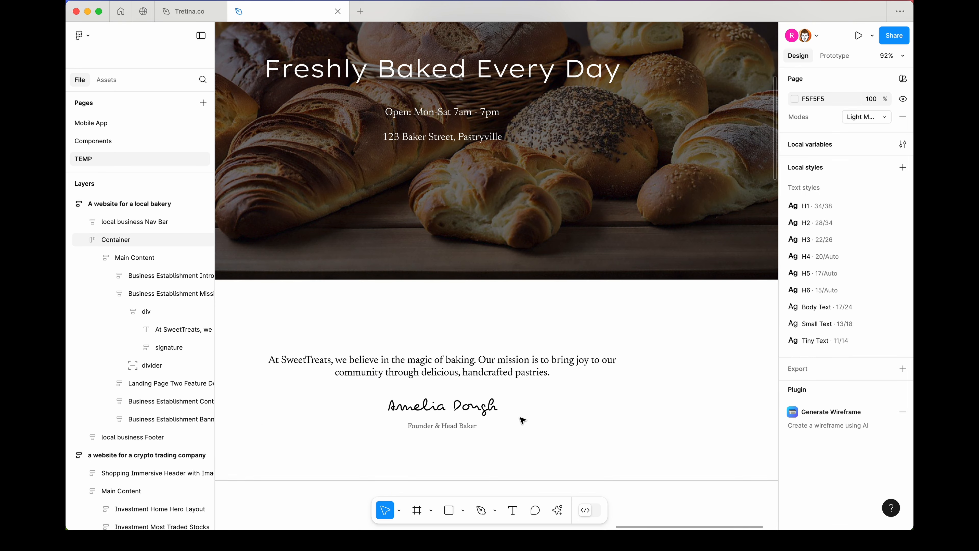
left_click(551, 510)
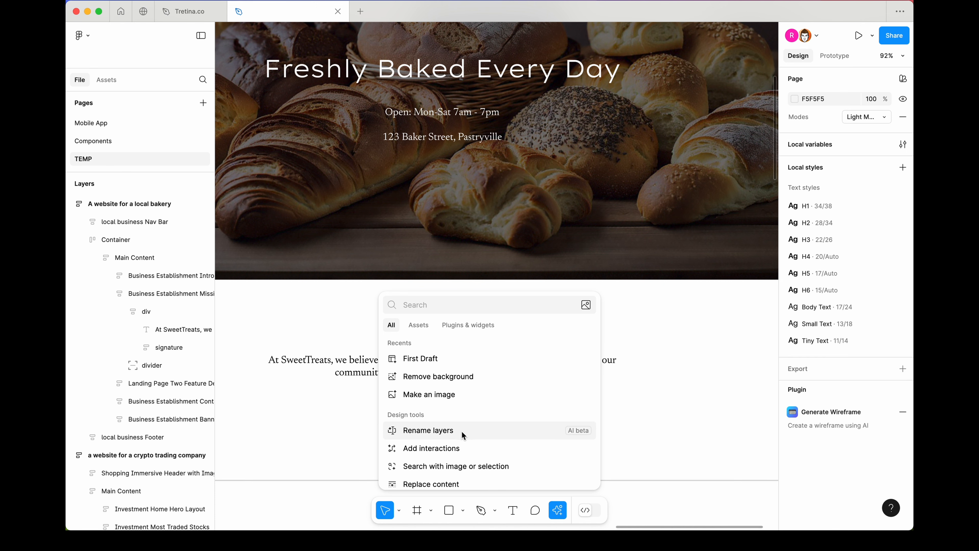
left_click(322, 331)
scroll(355, 303, "down", 5)
scroll(280, 98, "left", 3)
left_click(327, 82)
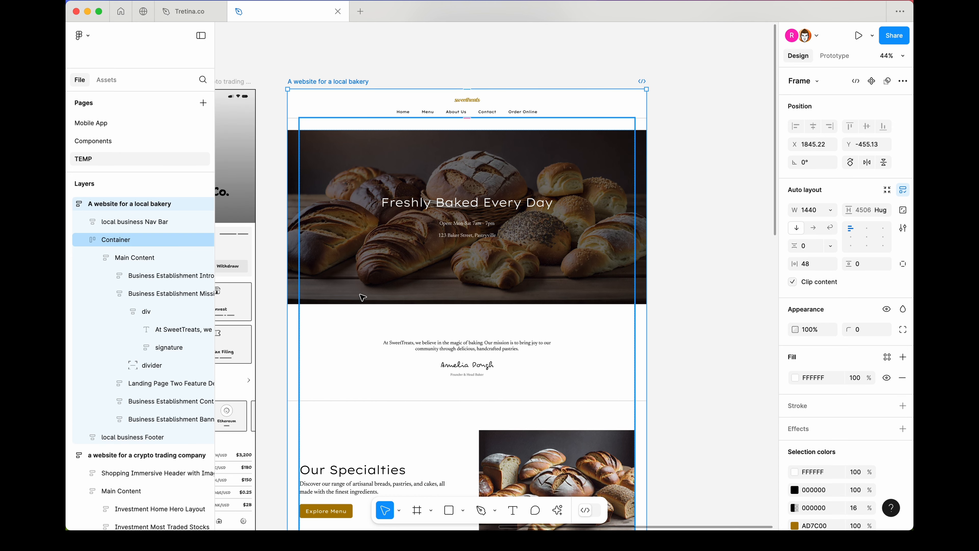
Step: Try to rename the layers of the bakery website frame with AI
left_click(561, 518)
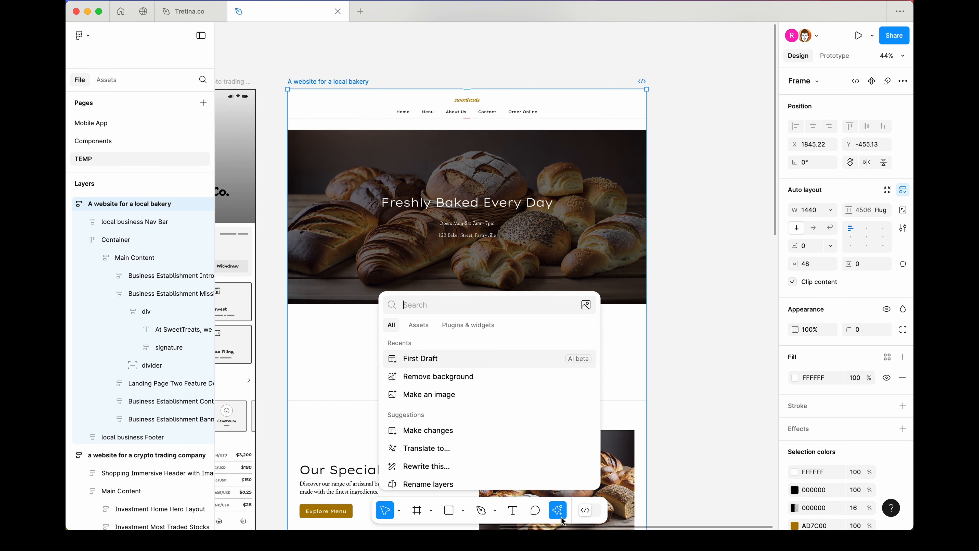
left_click(444, 484)
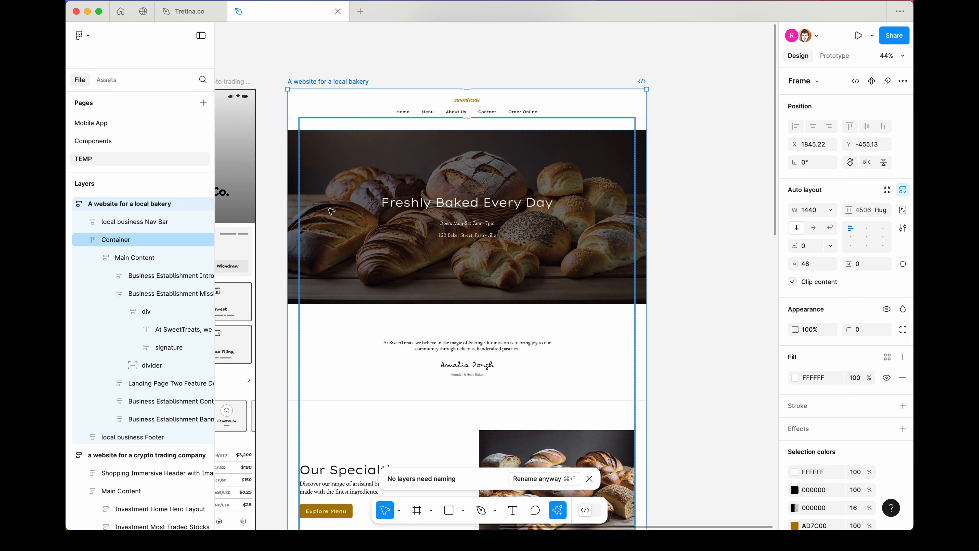
key("Escape")
Step: Draw a 309 × 309 circle on the empty canvas beside the bakery website and place an overlapping copy beside it
scroll(545, 262, "right", 5)
key("o")
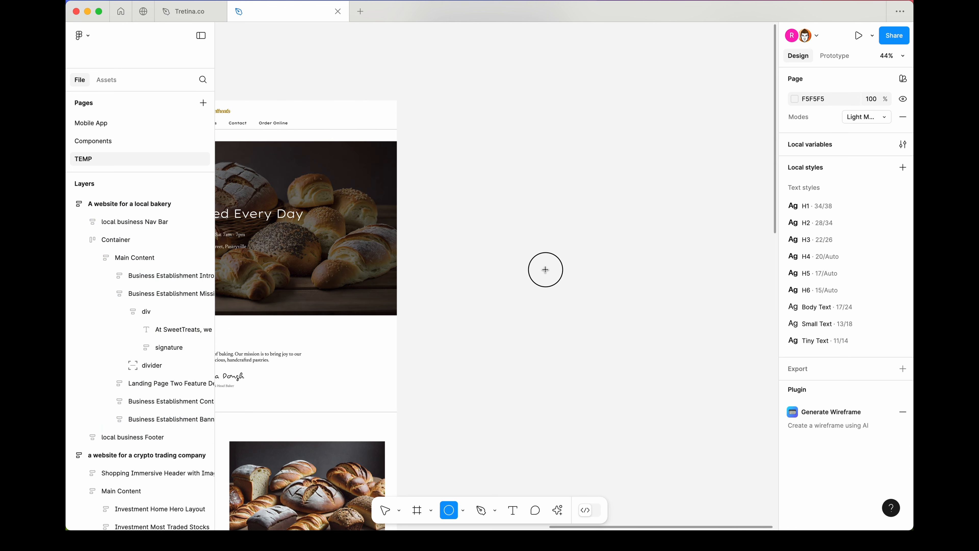
left_click_drag(551, 277, 474, 200)
left_click_drag(520, 243, 578, 243)
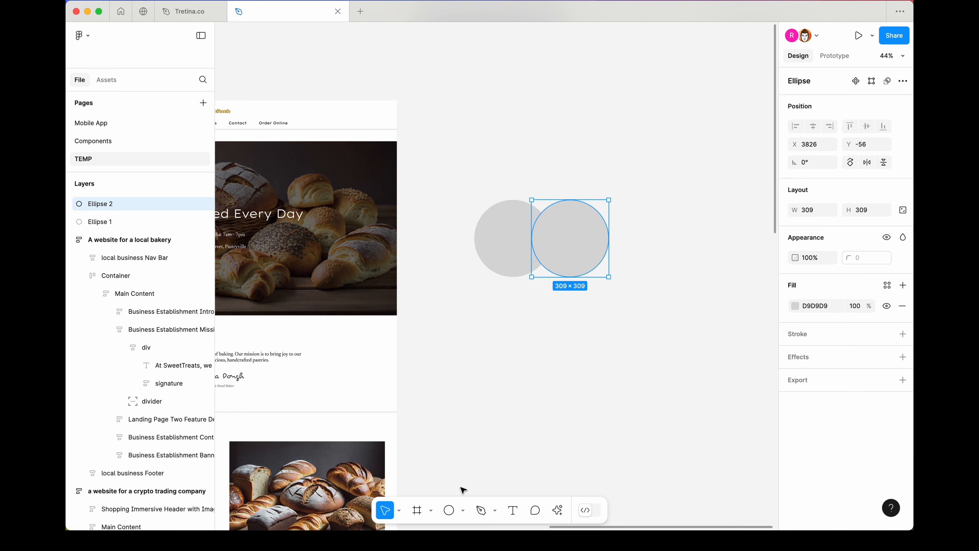
Step: Fill the copied circle with red F42424, and move the grey circle to its other side before undoing that move
left_click(794, 305)
left_click_drag(736, 282, 761, 257)
left_click(672, 269)
left_click_drag(516, 252, 637, 323)
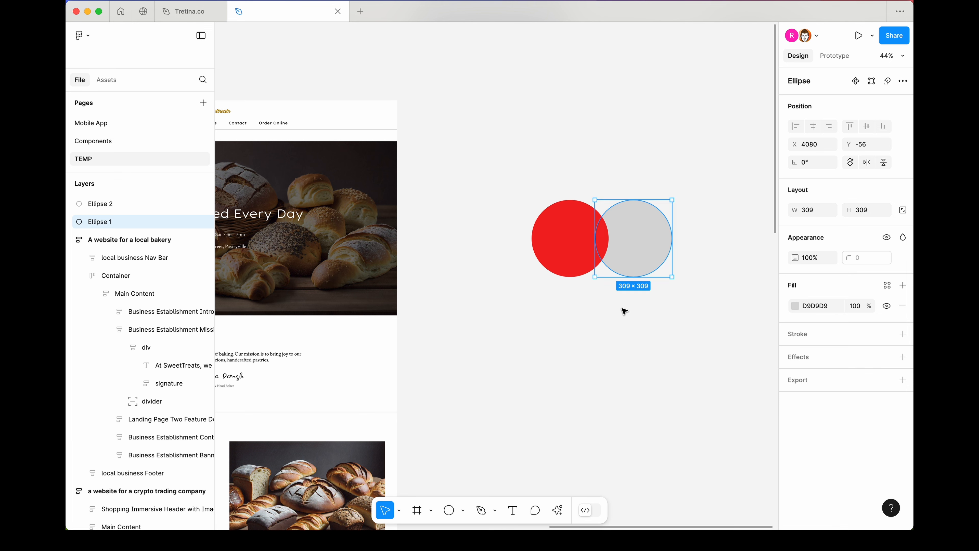
key("ctrl+z")
Step: Draw a 320 × 320 square overlapping the red circle's lower part and fill it with teal 3D9EAD
key("r")
left_click_drag(639, 238, 560, 319)
left_click(795, 306)
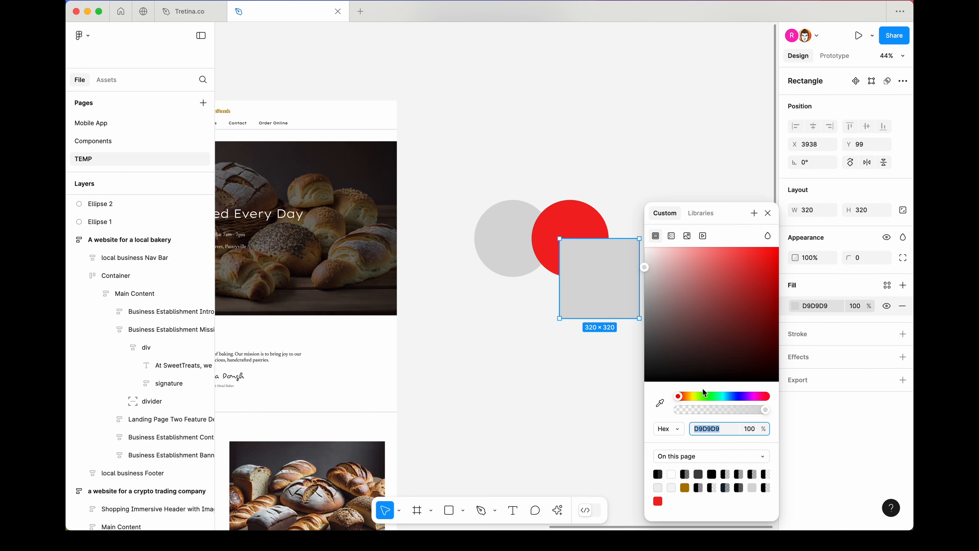
left_click_drag(703, 395, 725, 396)
left_click(732, 290)
left_click(767, 213)
left_click(664, 350)
Step: Add the text "Lorem Ipsum" below the shapes and set its font size to 60
key("t")
left_click(500, 347)
type("Lorem Ipsum")
key("Escape")
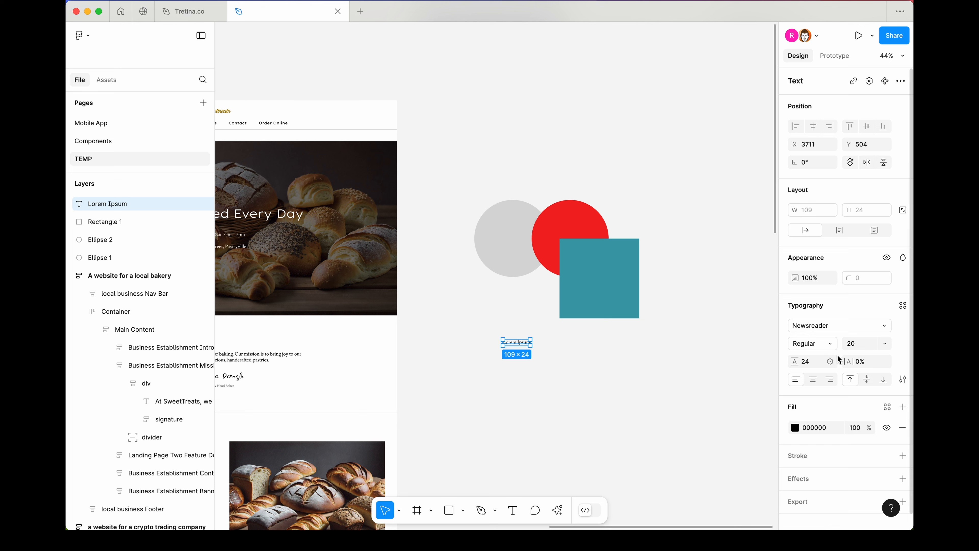
type("60")
key("Return")
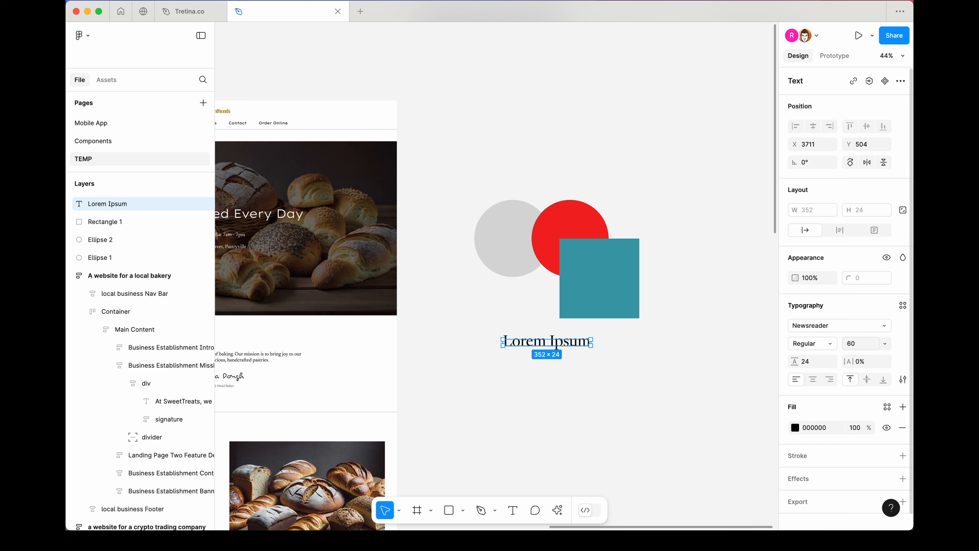
left_click(499, 185)
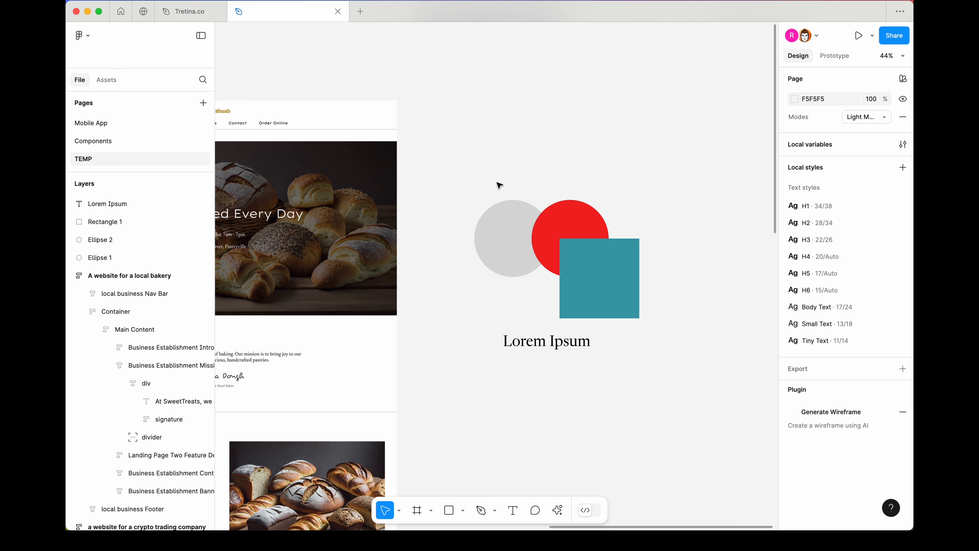
Step: Group the two circles together, and group the teal square with the Lorem Ipsum text
left_click(482, 220)
left_click(562, 221, "shift")
key("super+g")
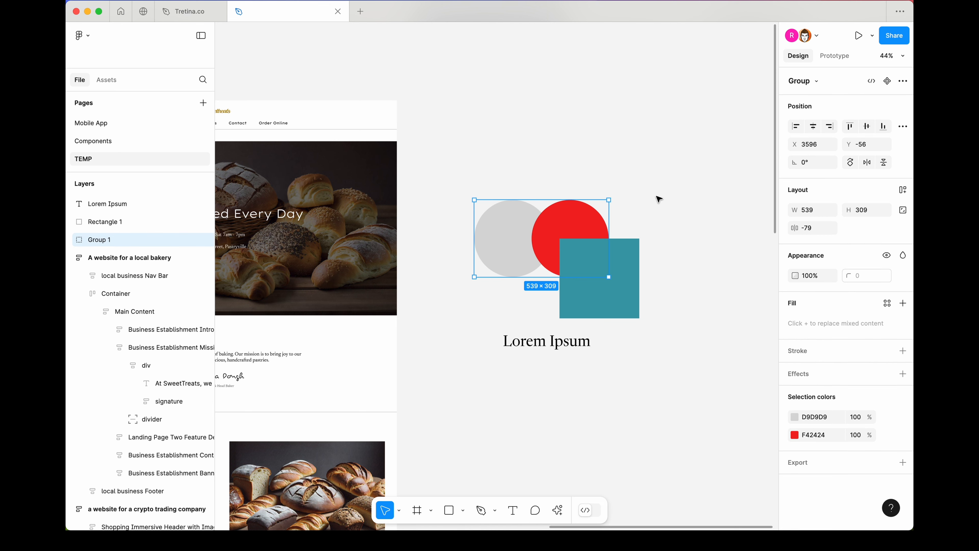
left_click(670, 193)
left_click(631, 276)
left_click(582, 348, "shift")
key("super+g")
left_click(480, 174)
left_click_drag(468, 171, 655, 411)
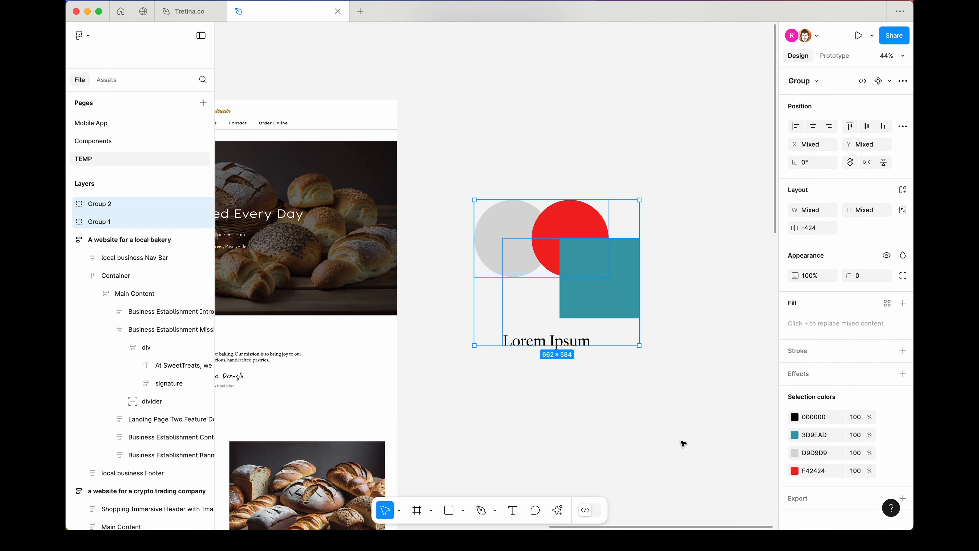
Step: Draw a 1062 × 1062 frame below the shapes and move both groups into its middle
key("f")
left_click_drag(503, 381, 767, 531)
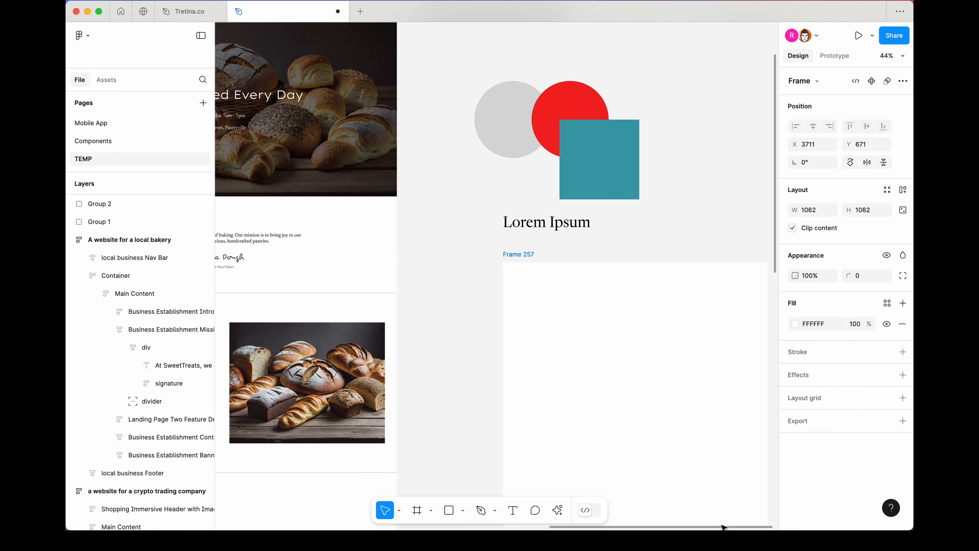
left_click(505, 138)
left_click(557, 221, "shift")
left_click_drag(568, 184, 642, 438)
left_click(587, 204)
left_click_drag(630, 262, 524, 165)
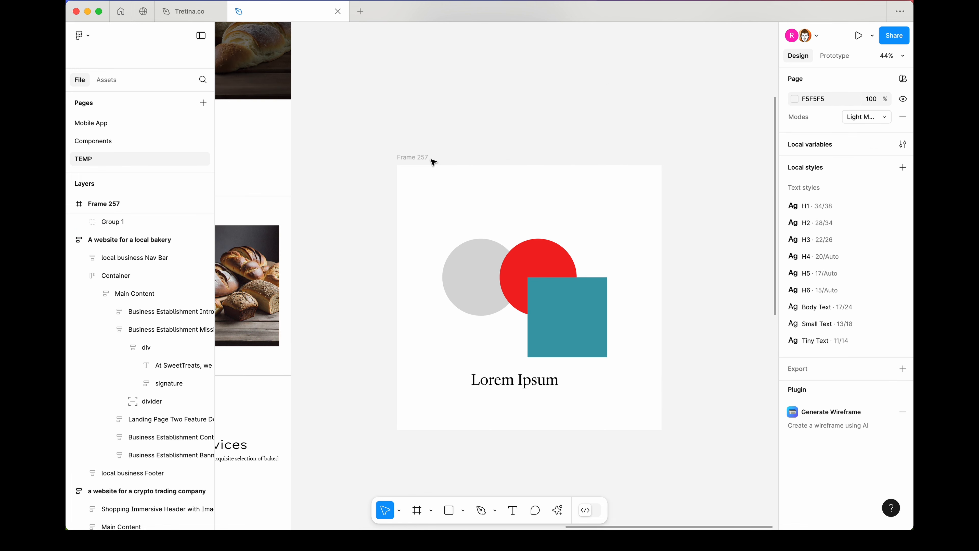
Step: Rename all layers of the new shapes frame with AI and inspect the new names of its two groups
left_click(420, 159)
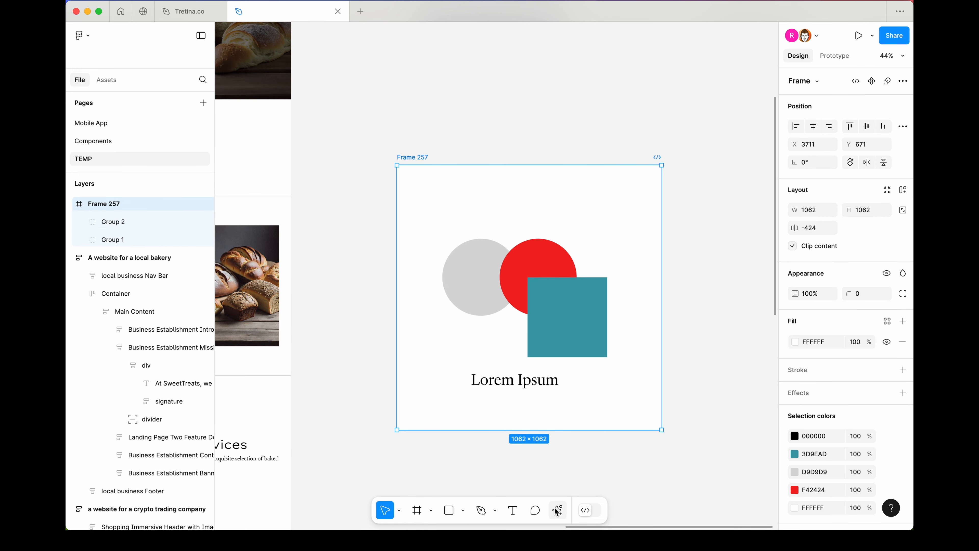
left_click(563, 510)
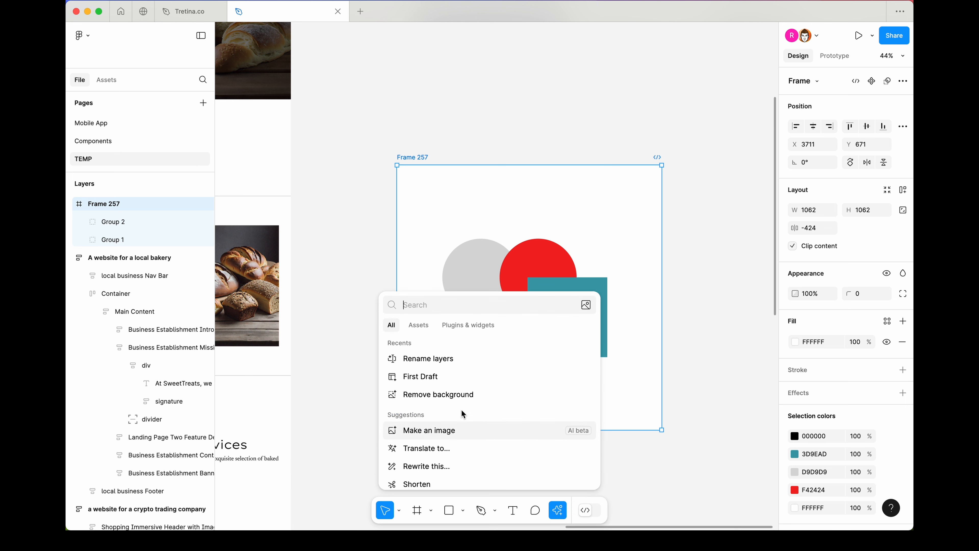
left_click(451, 358)
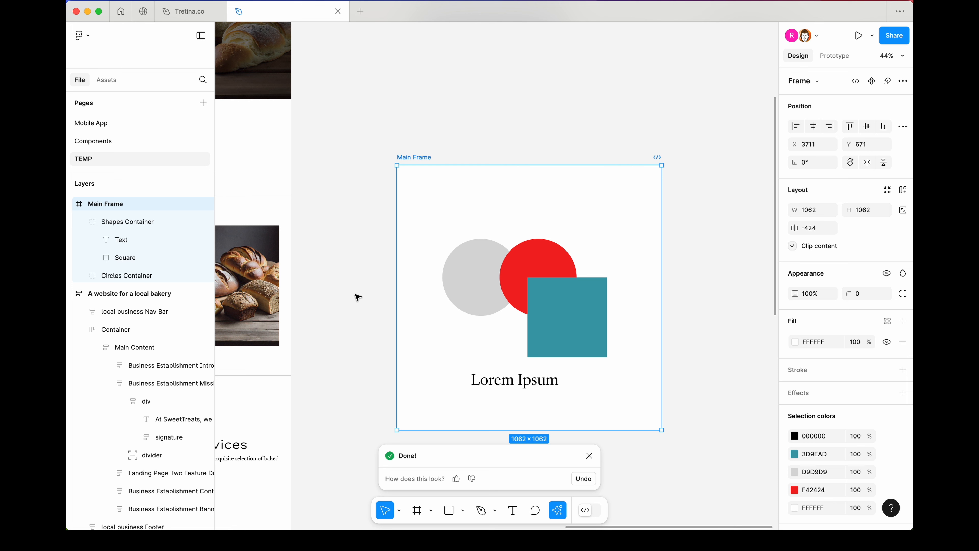
left_click(152, 225)
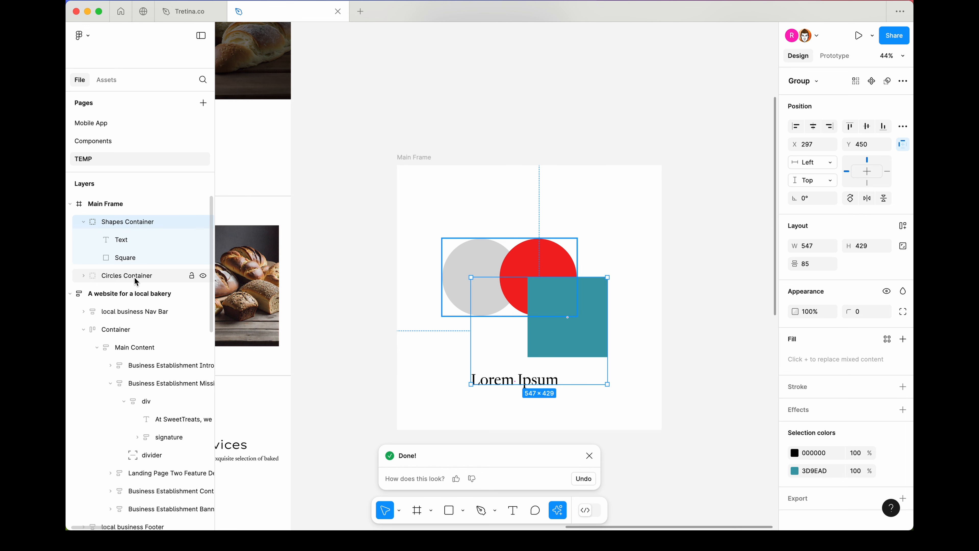
left_click(83, 275)
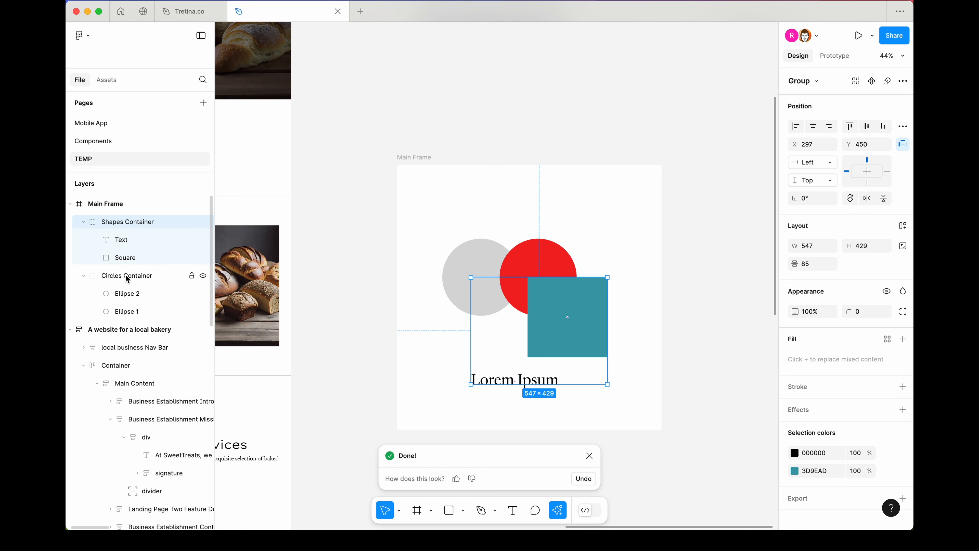
left_click(84, 276)
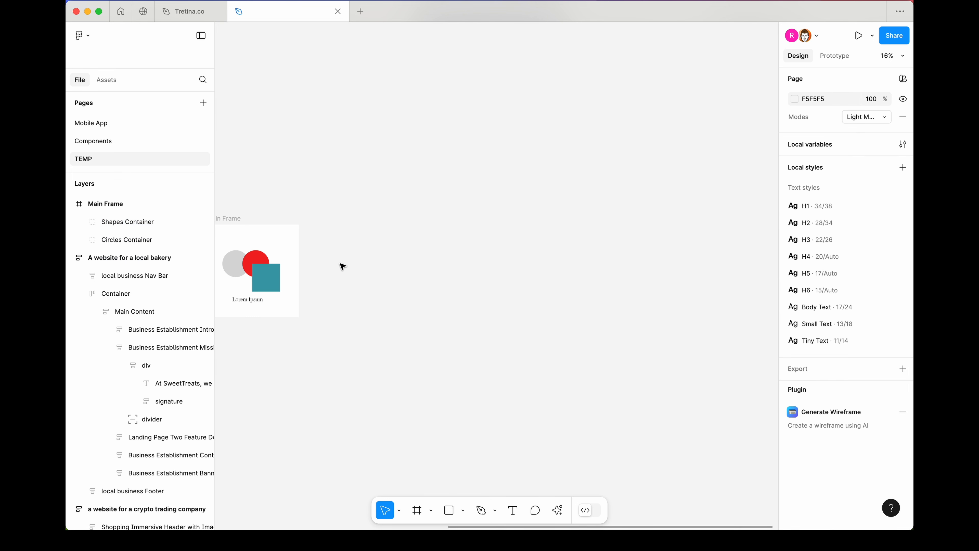
Step: Paste the copied icons frame onto the empty canvas and expand its layers, collapsing those of the neighbouring frames
scroll(345, 267, "up", 5)
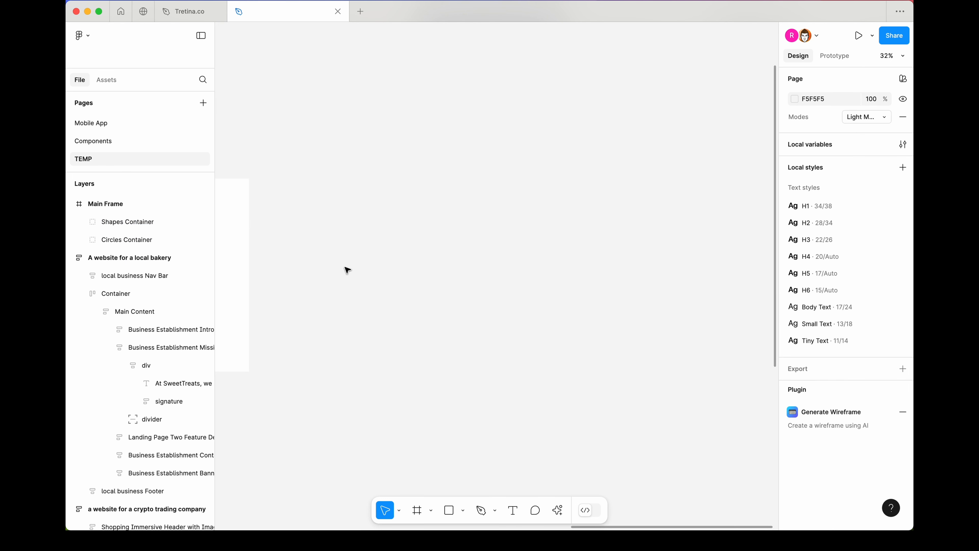
key("super+v")
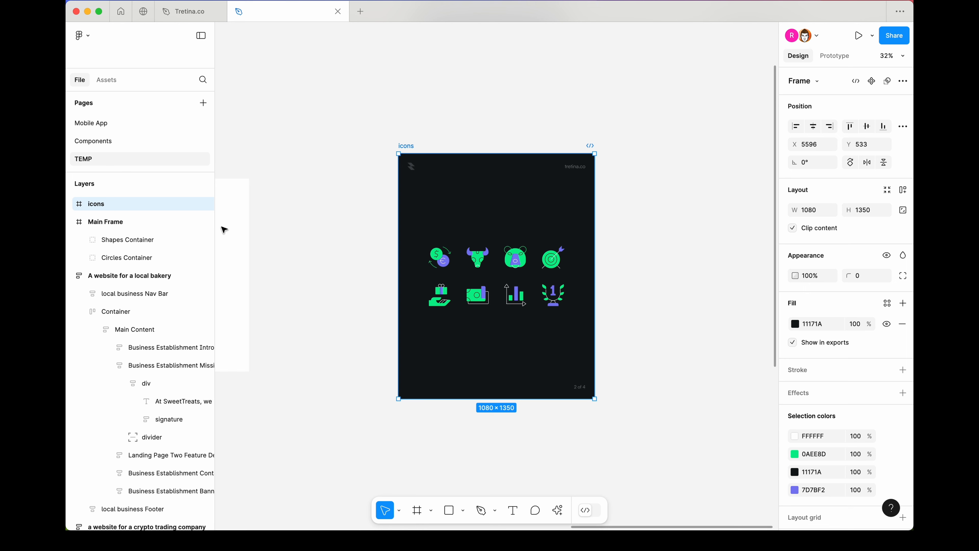
left_click(70, 221)
left_click(70, 240)
left_click(70, 258)
left_click(71, 204)
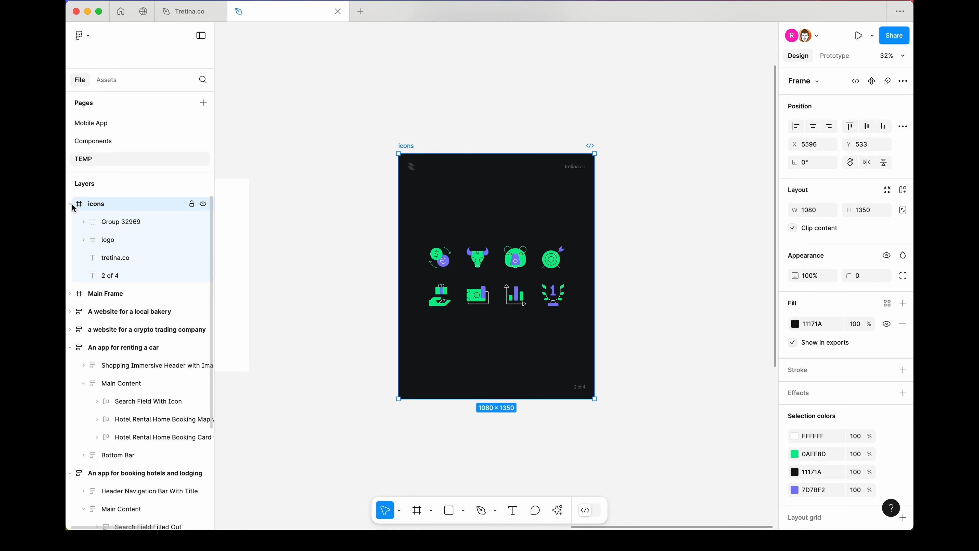
Step: Rename the layers of the icons frame with AI and review the names of its icon group, logo and text layers
left_click(558, 510)
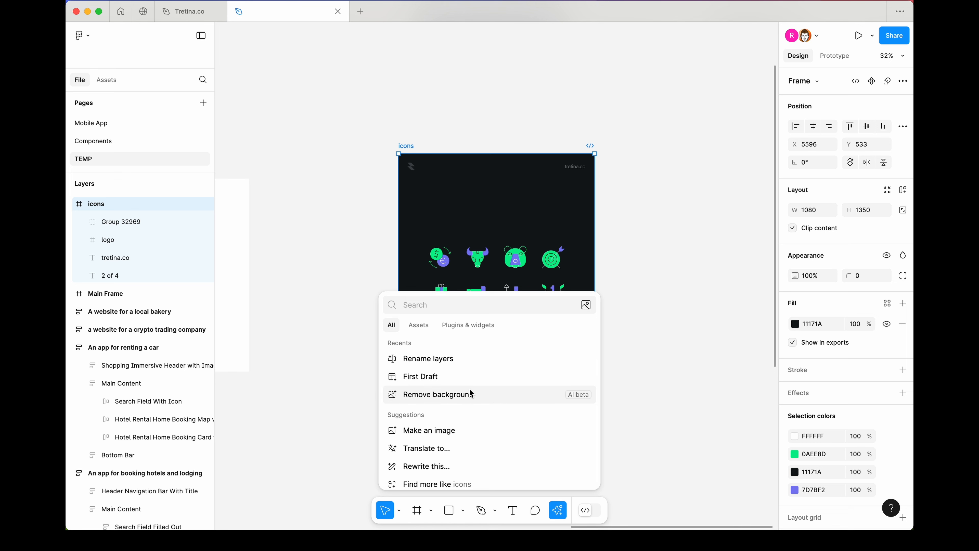
left_click(433, 359)
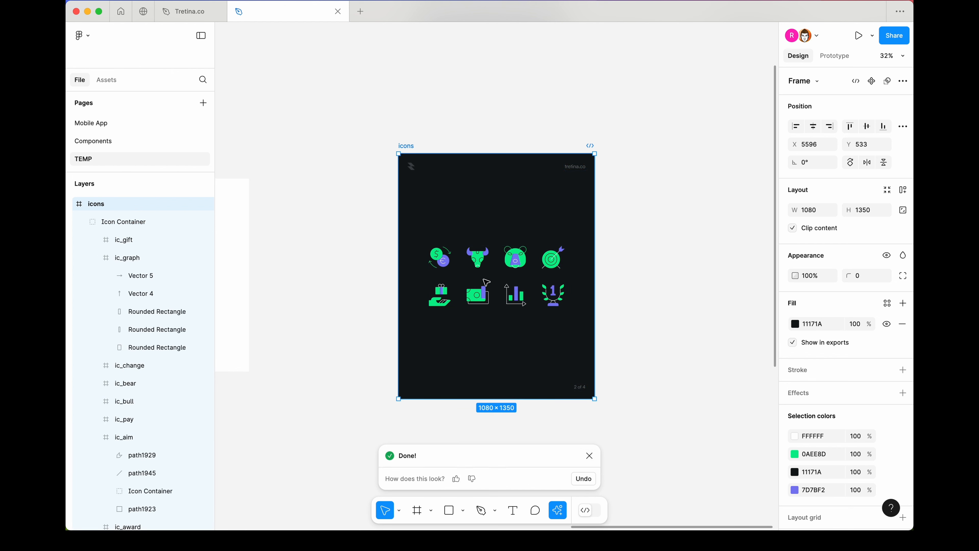
left_click(126, 225)
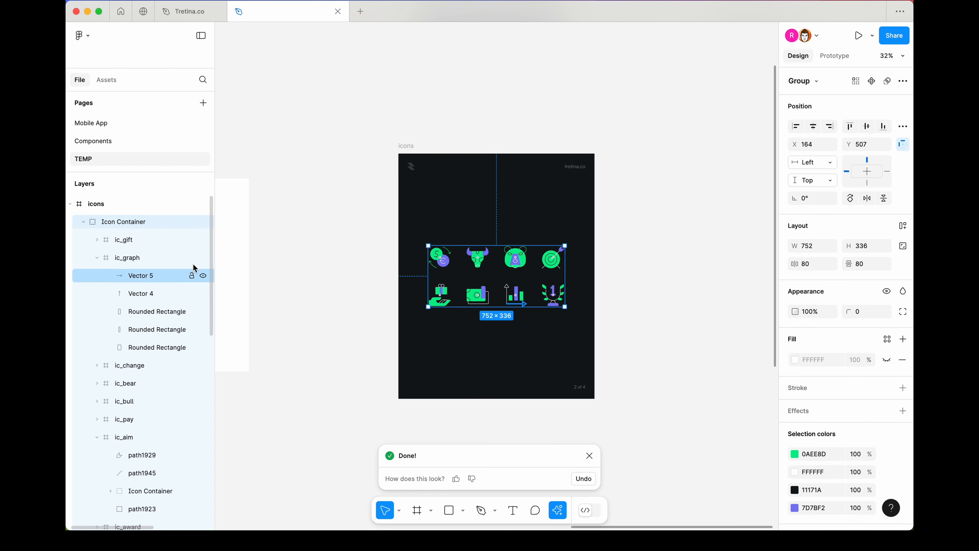
left_click(97, 259)
left_click(96, 347)
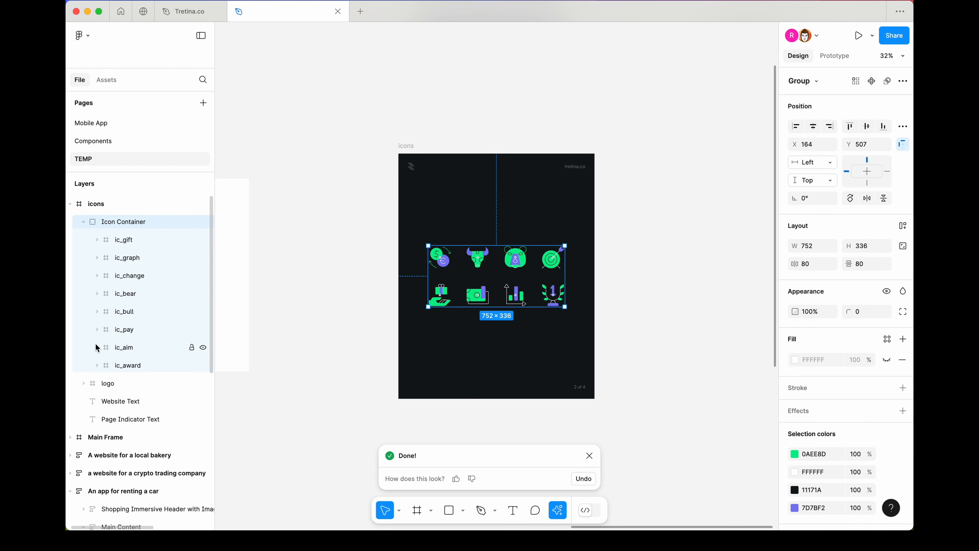
left_click(84, 222)
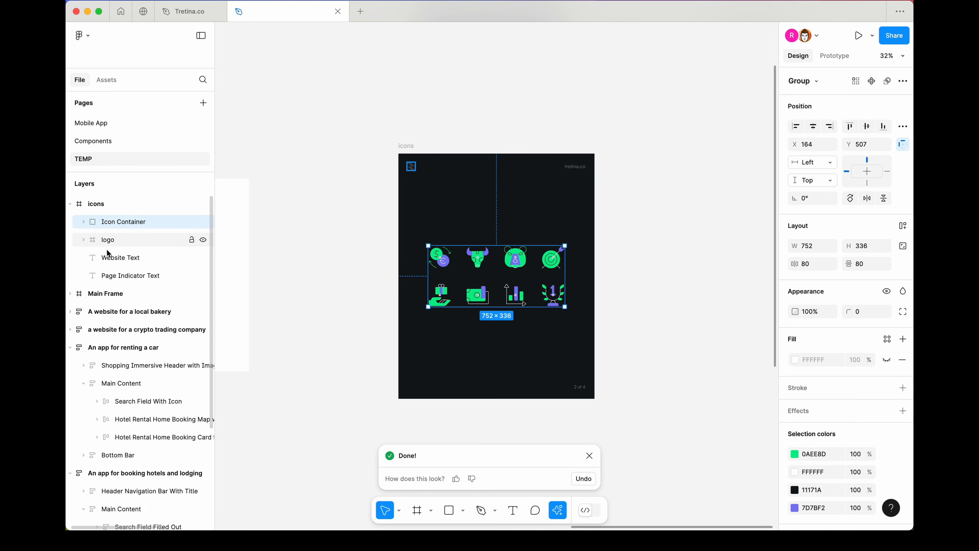
left_click(114, 263)
left_click(143, 278)
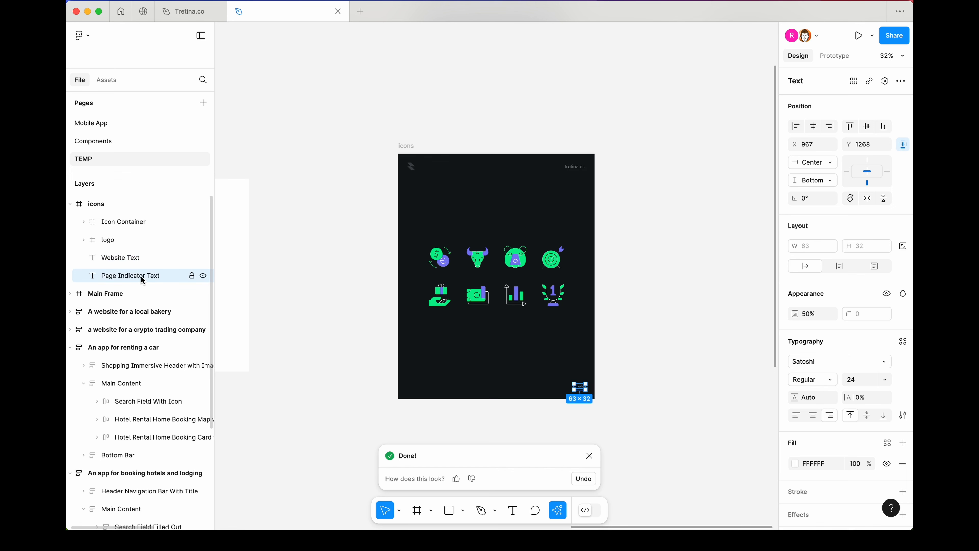
Step: Delete the icons frame and the shapes frame from the canvas
scroll(609, 382, "up", 5)
scroll(609, 383, "down", 5)
scroll(522, 274, "up", 1)
scroll(525, 277, "up", 2)
scroll(525, 277, "down", 4)
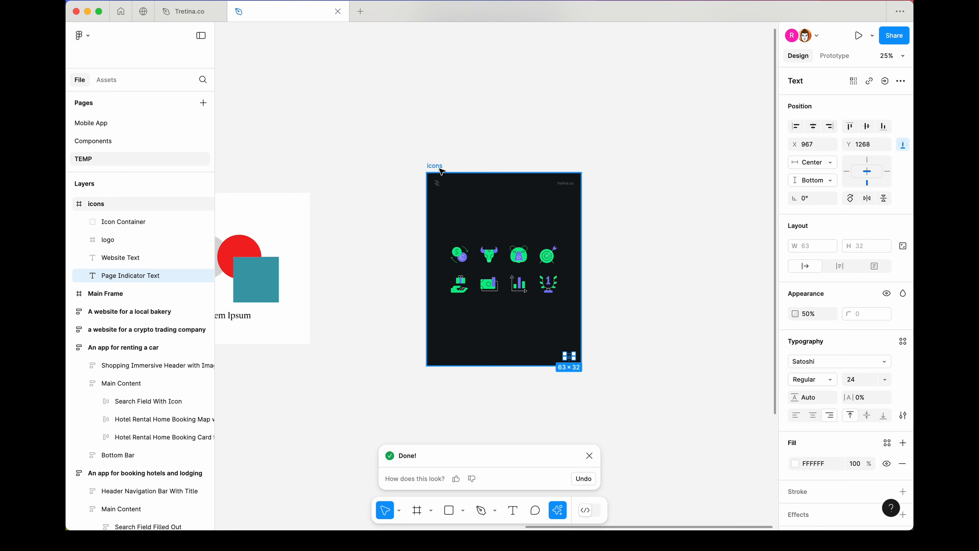
scroll(459, 164, "down", 5)
left_click_drag(376, 146, 544, 272)
key("Delete")
Step: Start AI Make changes from the bakery website's mission statement text and switch the design to dark mode
scroll(331, 164, "up", 10)
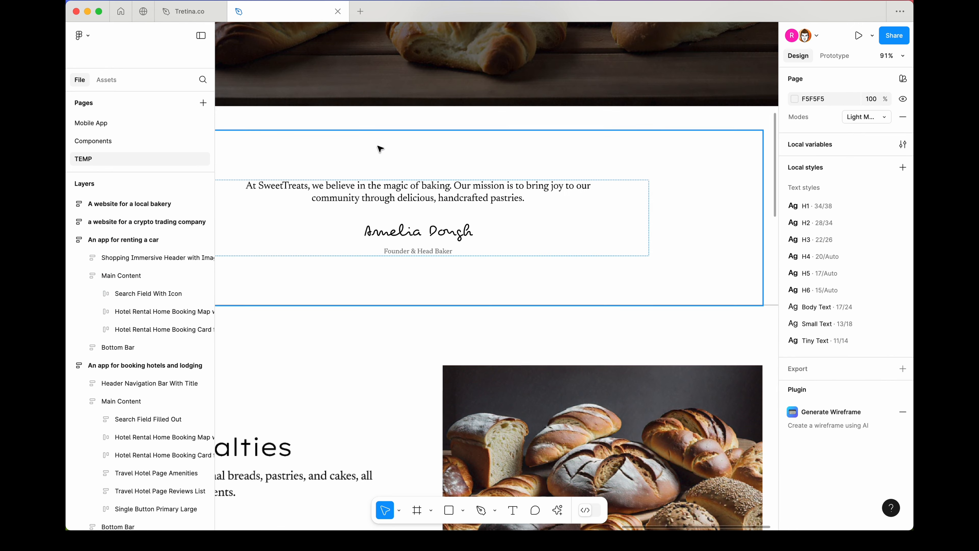
left_click(438, 204)
key("super+k")
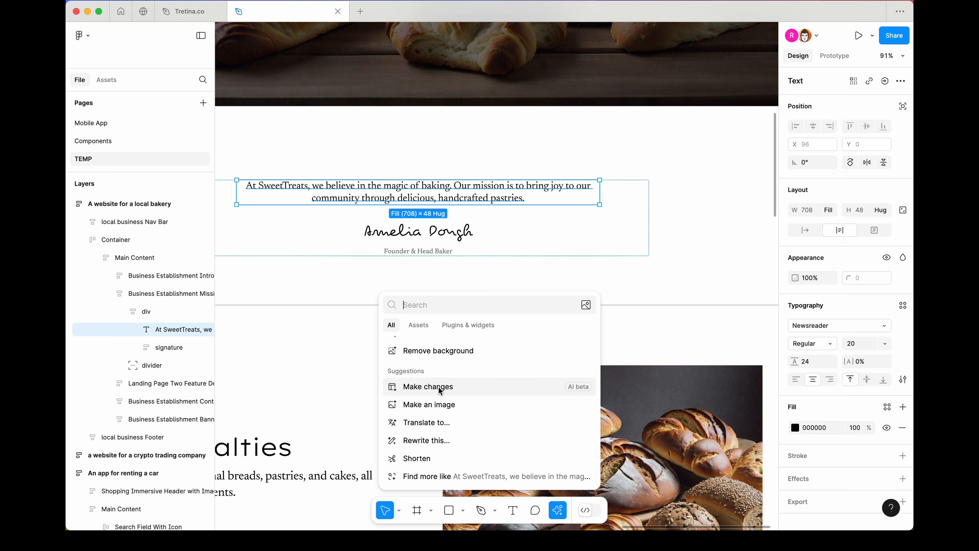
scroll(438, 386, "up", 2)
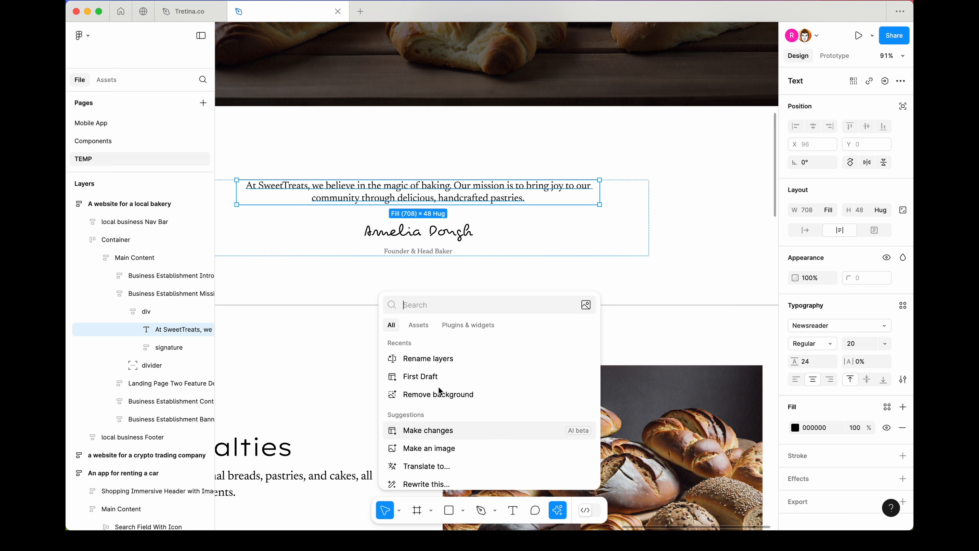
scroll(439, 391, "down", 2)
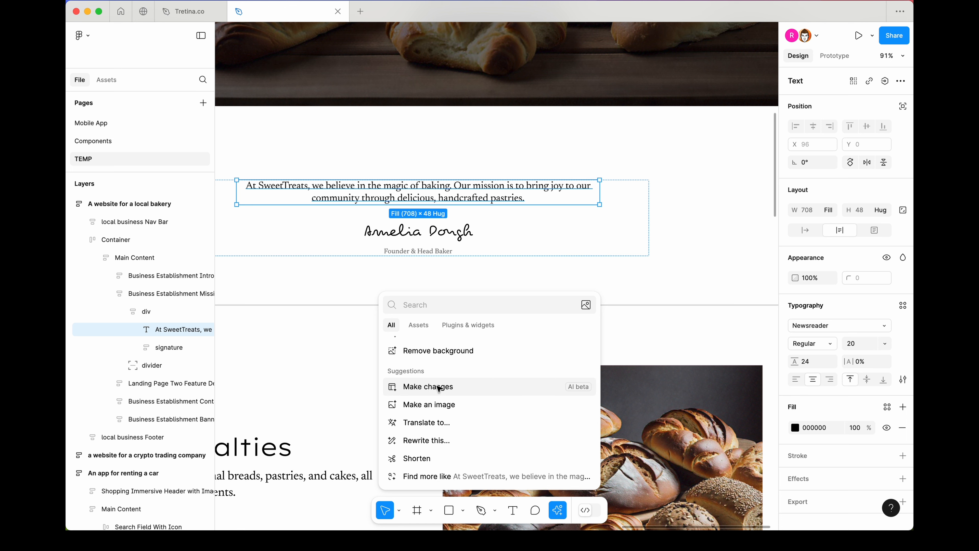
left_click(438, 387)
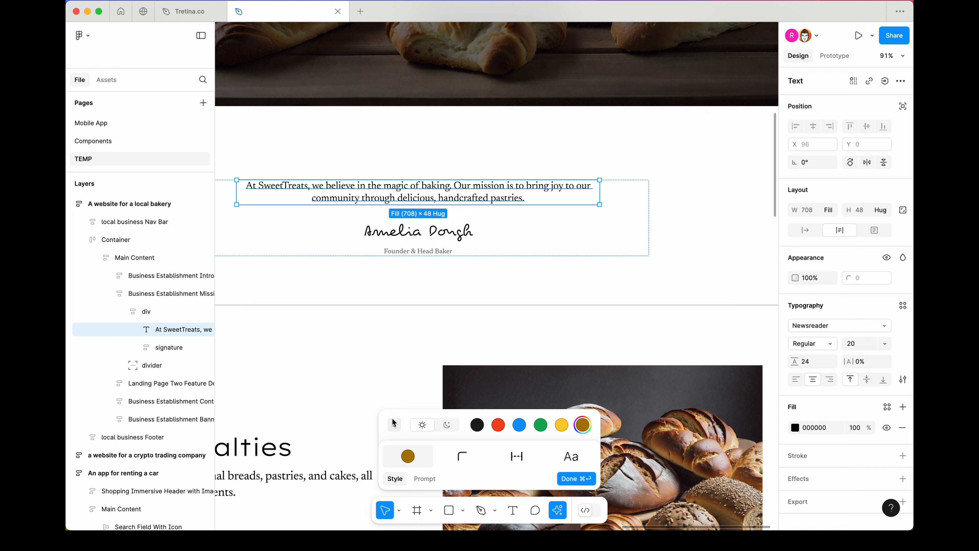
left_click(447, 425)
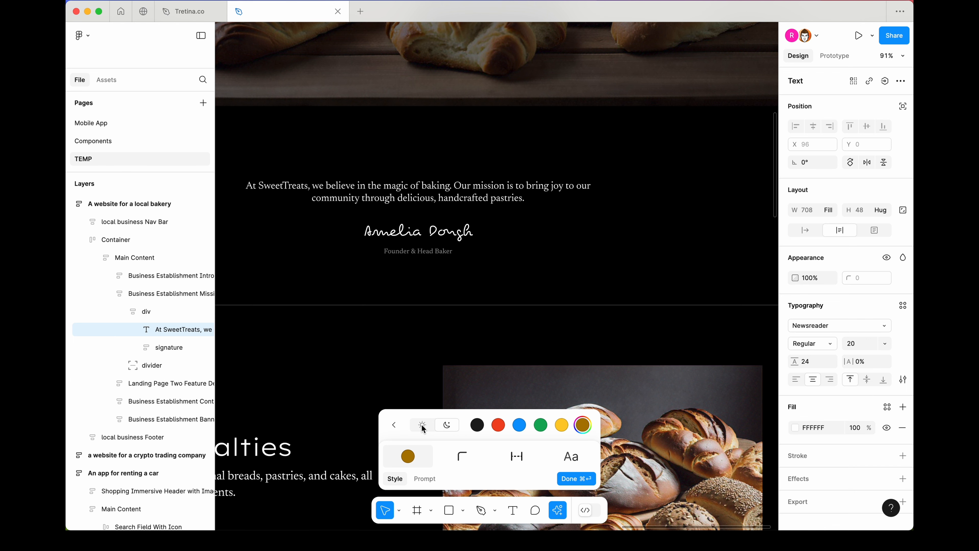
Step: Compare the bakery website's light and dark modes, keep dark mode, and leave AI Make changes with the mission section selected
left_click(449, 426)
left_click(450, 426)
left_click(422, 427)
left_click(448, 427)
left_click(400, 289)
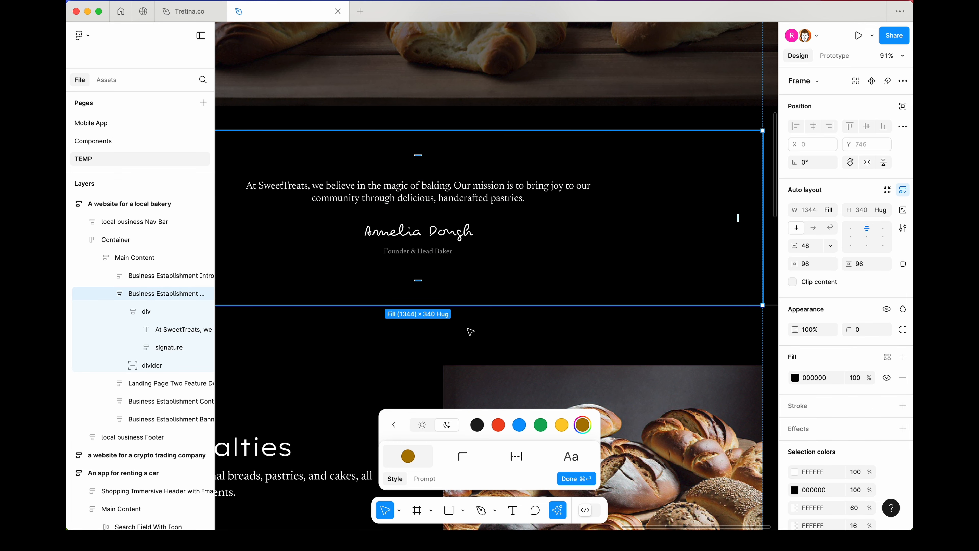
left_click(399, 426)
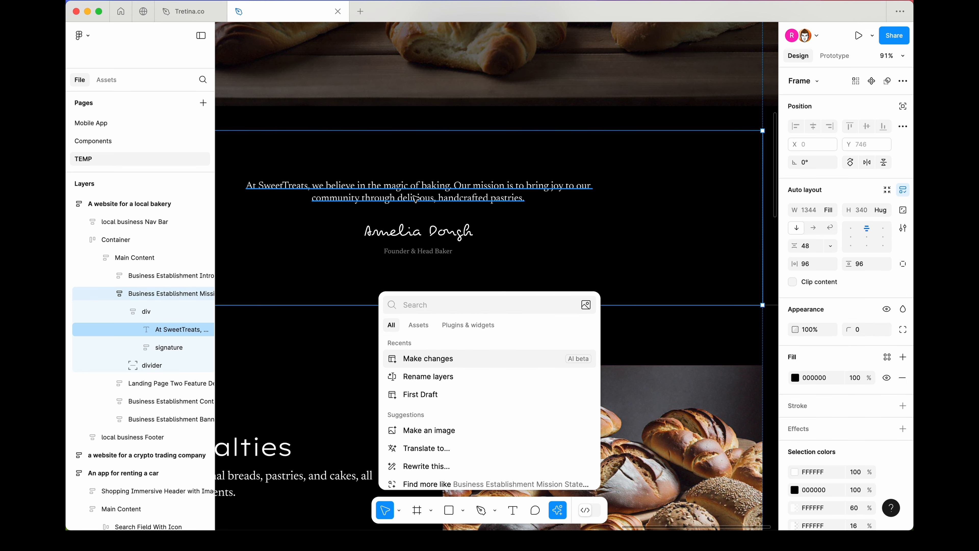
Step: Rewrite the mission statement text with AI using the prompt "With more description of how we work" and request further changes
left_click(415, 197, "super")
left_click(557, 510)
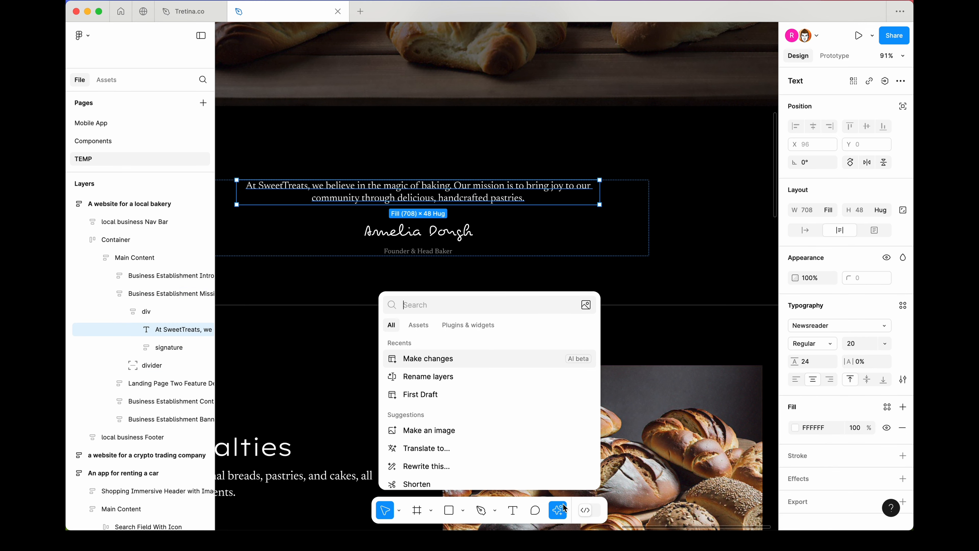
scroll(462, 447, "down", 1)
left_click(453, 450)
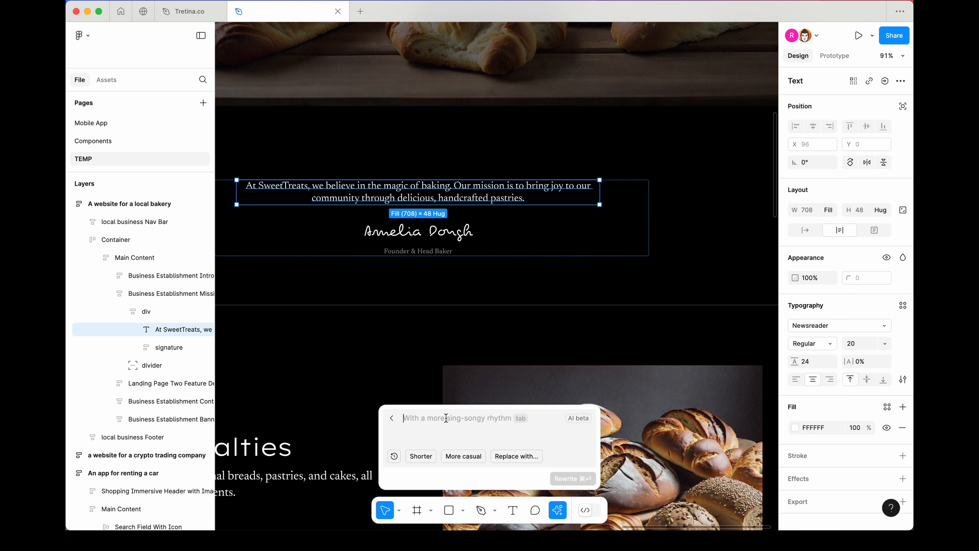
type("With more description of how we work")
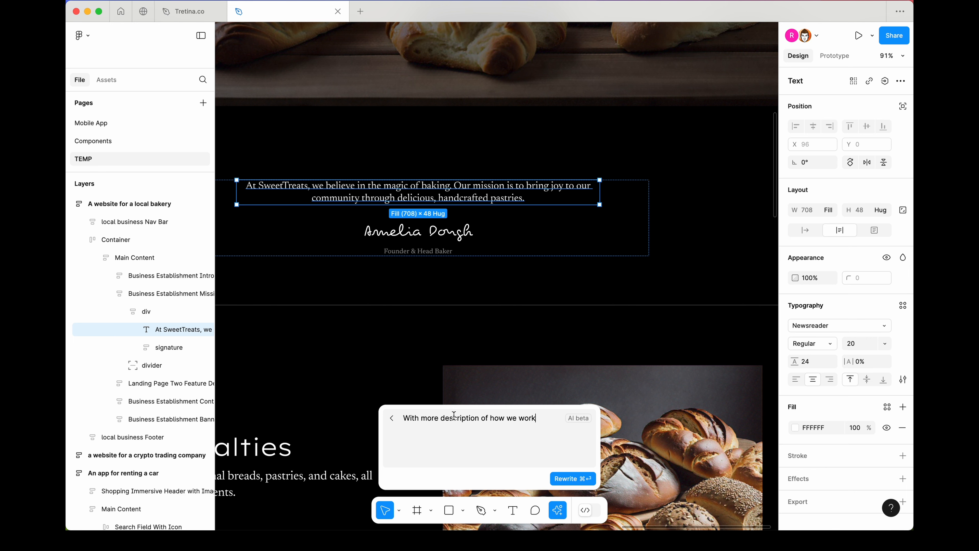
left_click(572, 480)
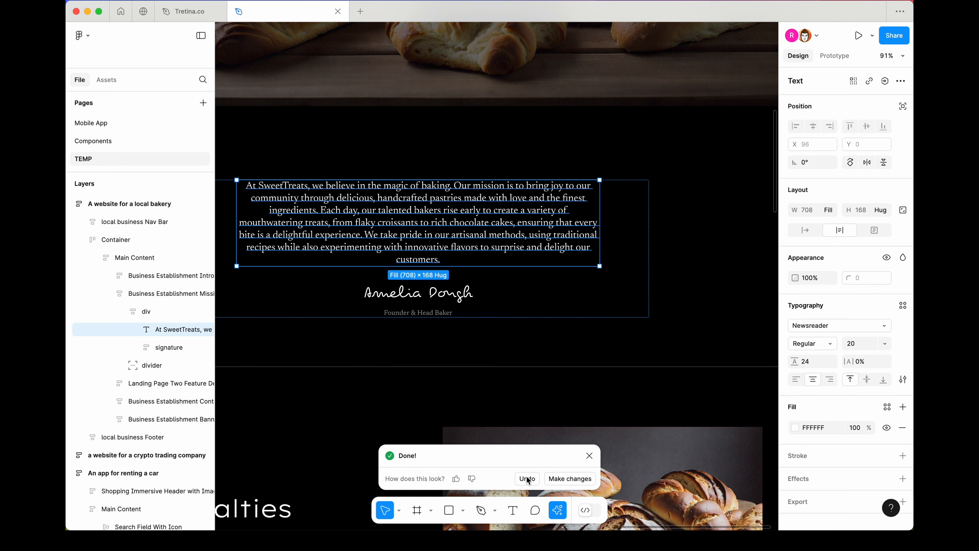
left_click(552, 480)
left_click(560, 479)
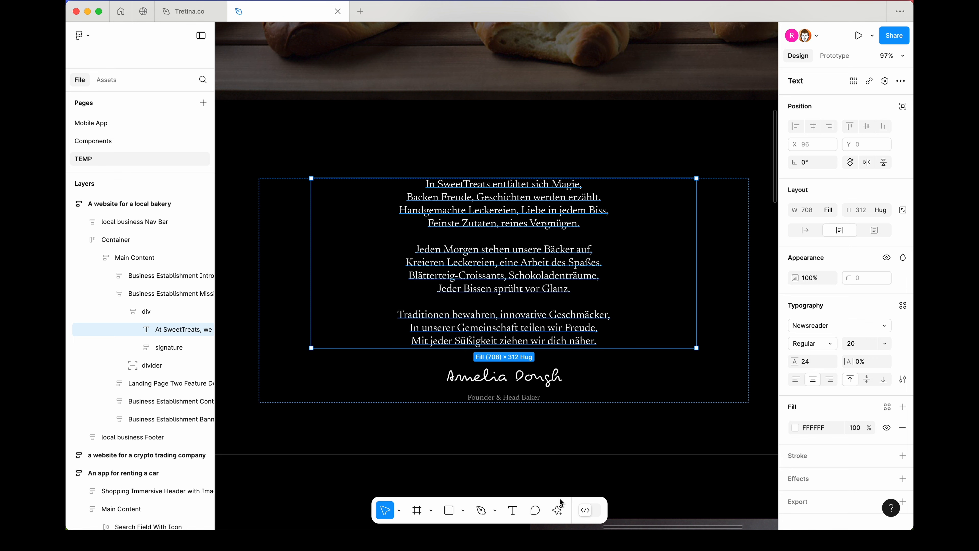
Step: Examine the AI actions offered for the whole bakery website frame, and clear the selection
left_click(558, 509)
left_click(328, 376)
scroll(327, 376, "down", 5)
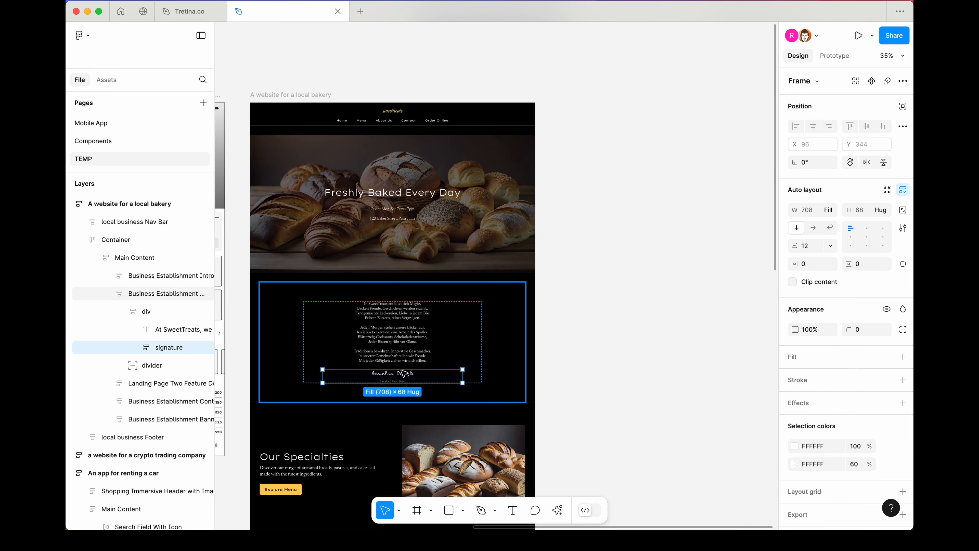
key("Escape")
key("Escape")
key("Escape")
key("Escape")
key("Escape")
scroll(612, 383, "right", 3)
left_click(558, 510)
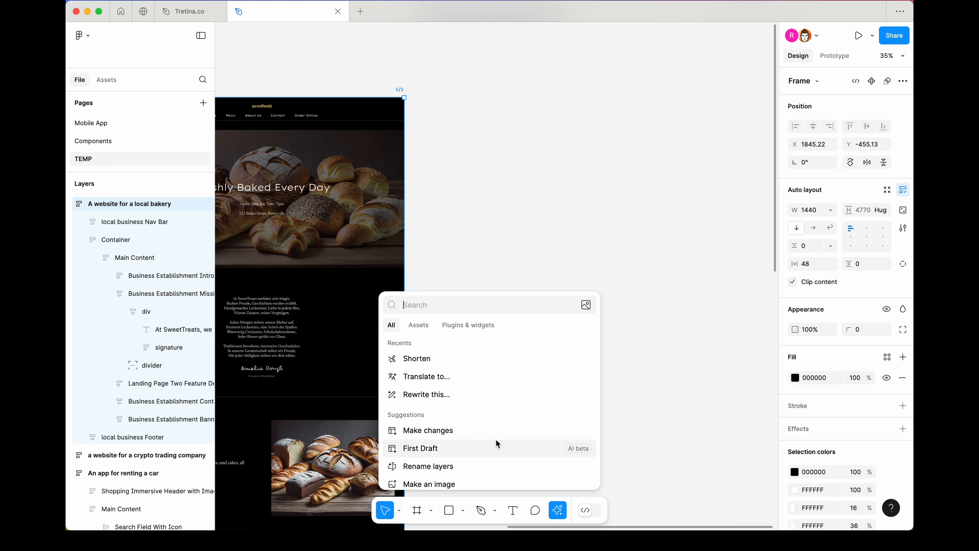
scroll(482, 441, "down", 1)
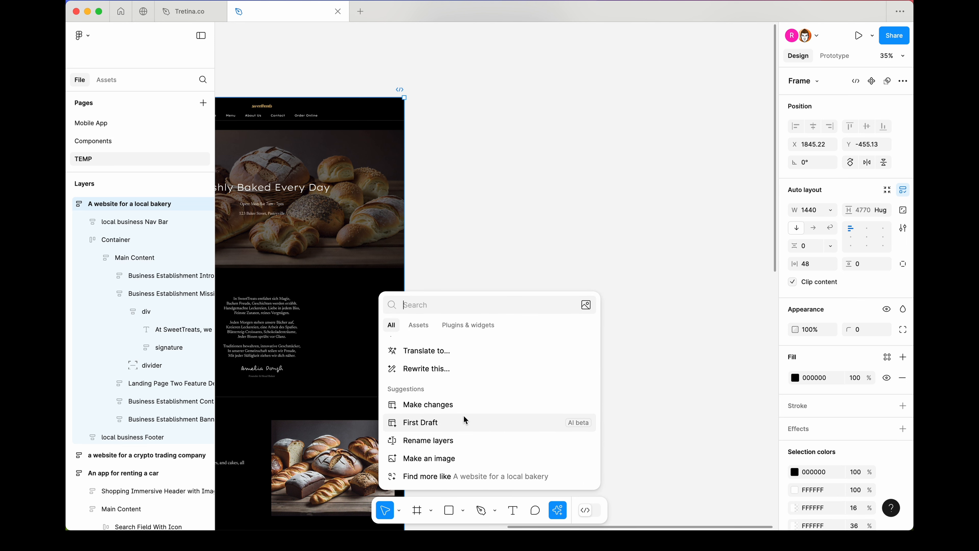
scroll(456, 415, "up", 1)
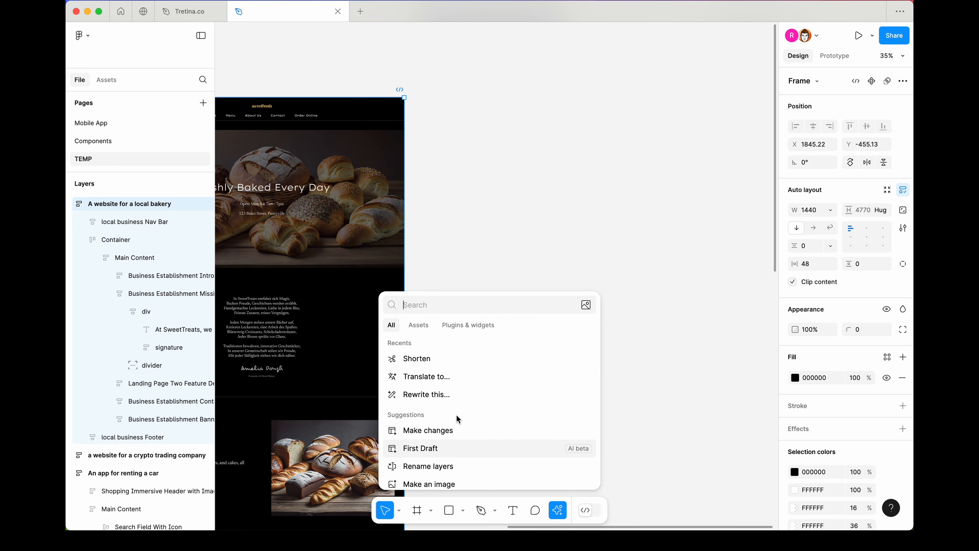
left_click(458, 218)
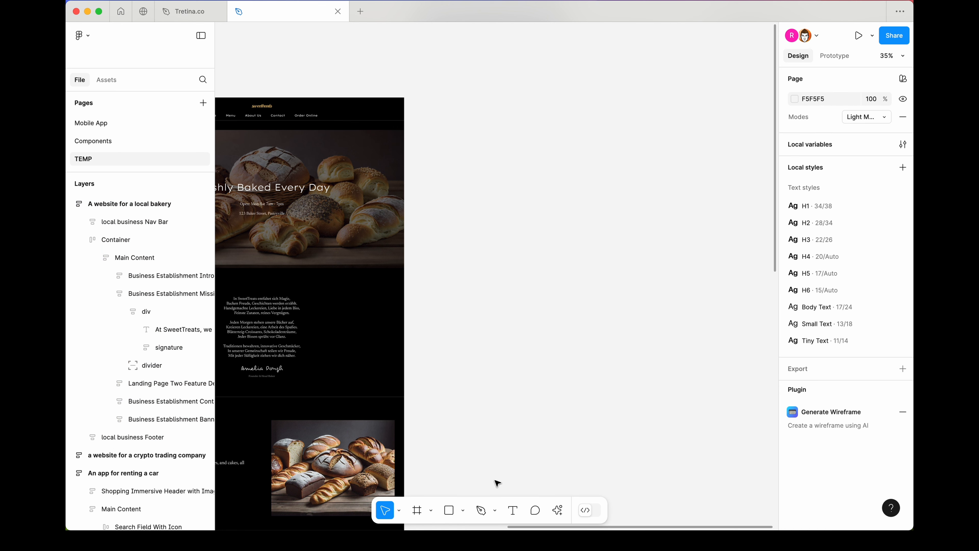
left_click(557, 509)
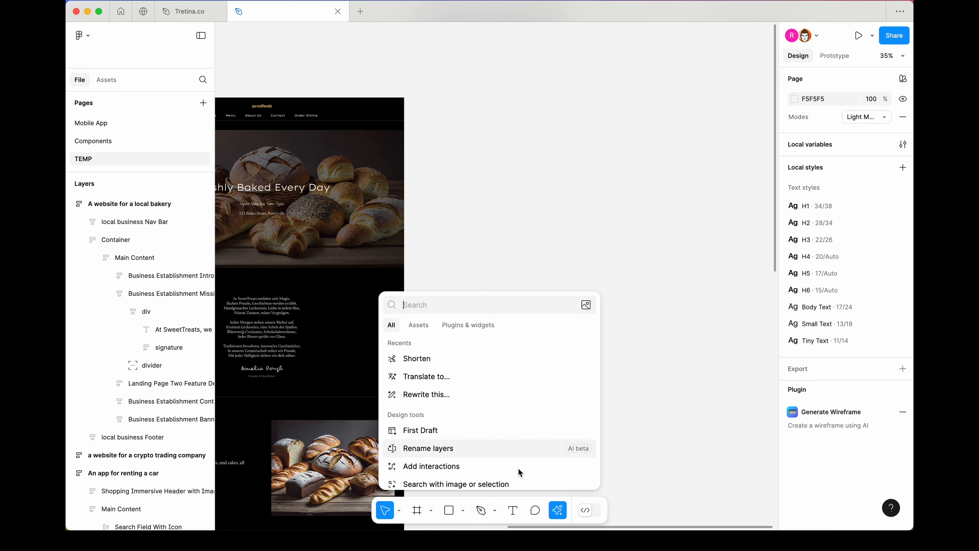
left_click(510, 466)
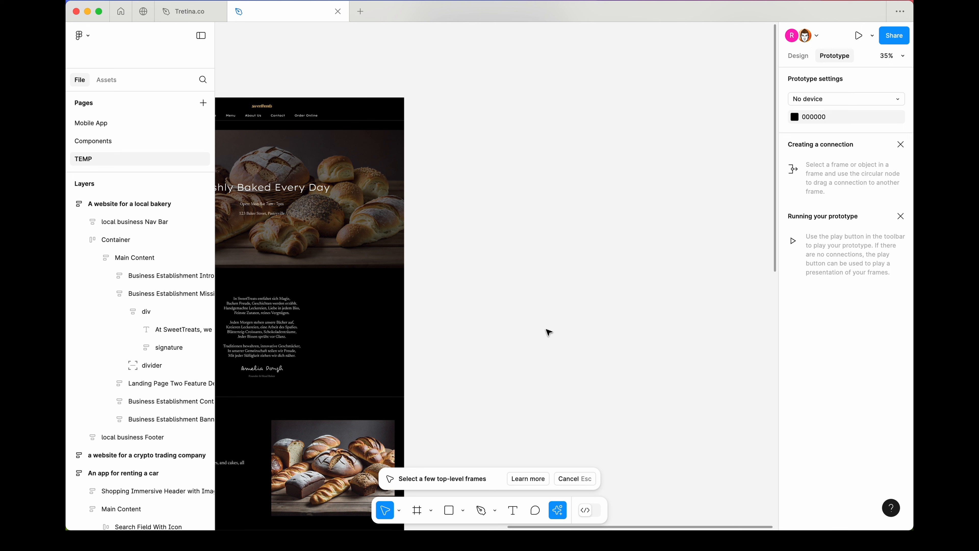
left_click_drag(476, 365, 707, 361)
Step: Select the hotel booking and car rental app frames, add interactions between them with AI, and keep the result
scroll(648, 362, "down", 5)
scroll(348, 229, "up", 5)
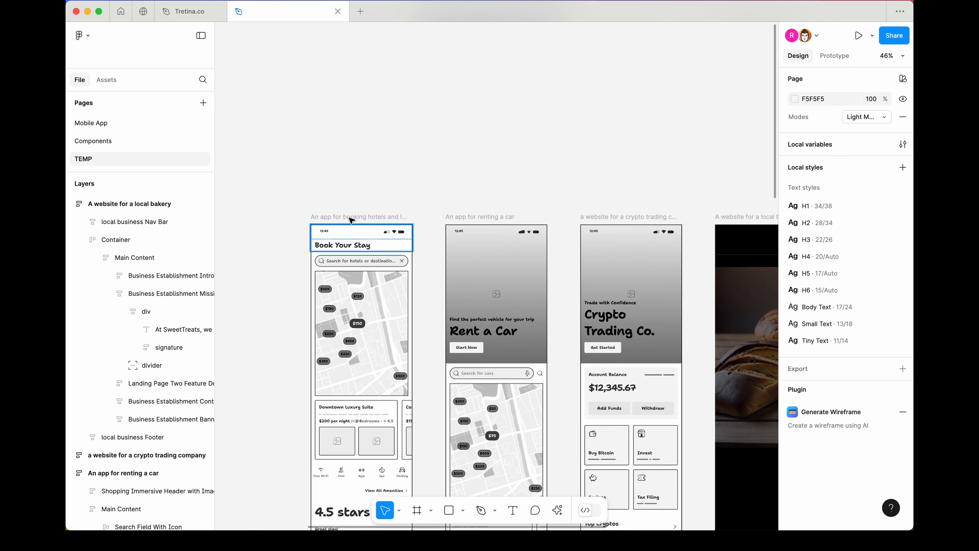
left_click(347, 218)
left_click(466, 216, "shift")
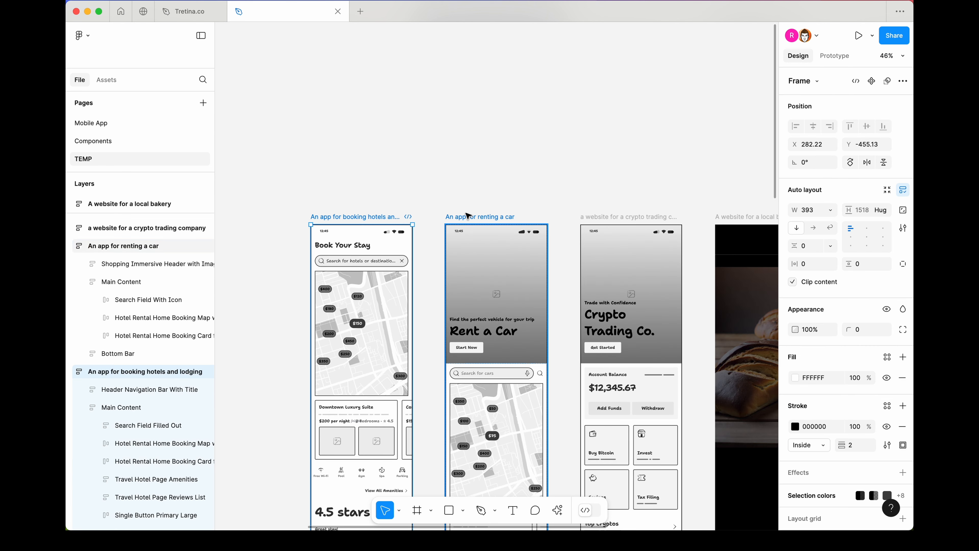
left_click(562, 514)
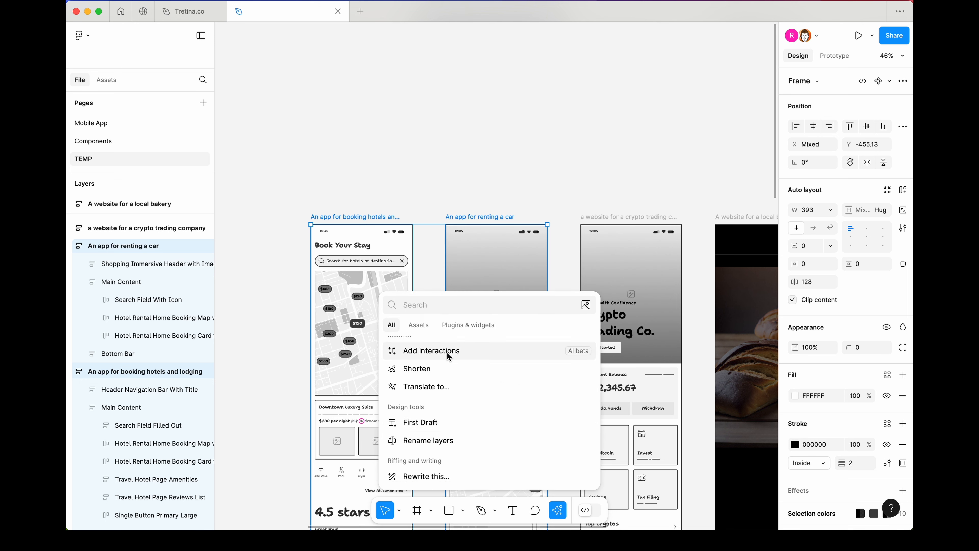
left_click(479, 354)
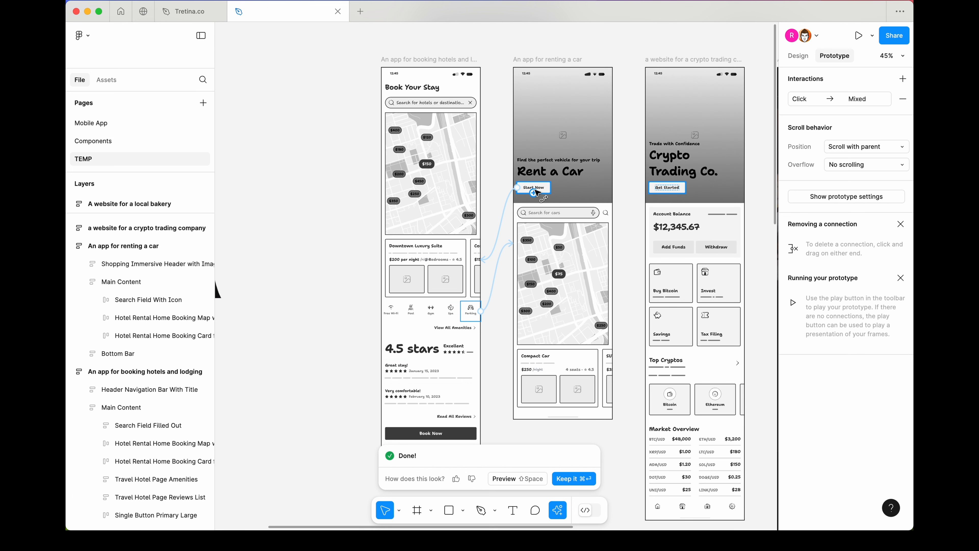
left_click(572, 478)
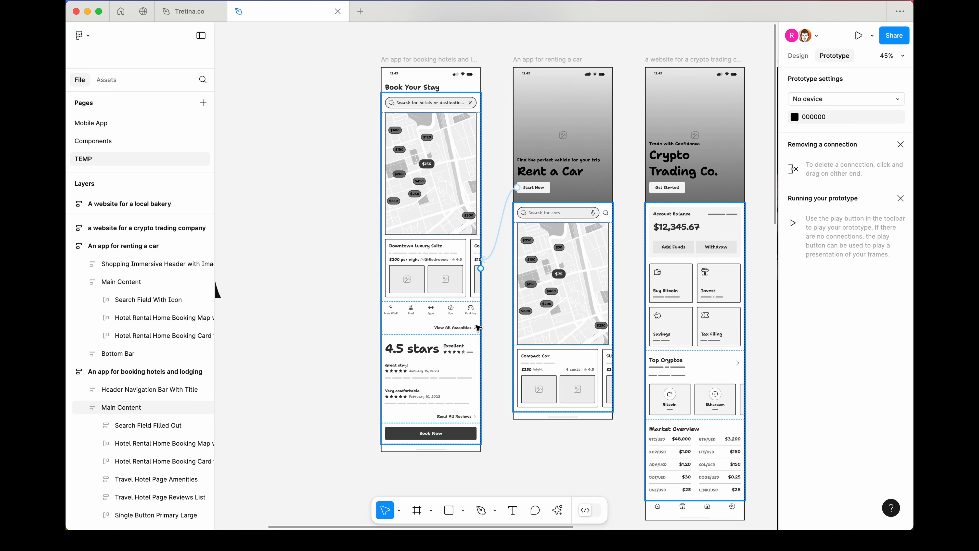
Step: Preview the prototype from the hotel booking frame, test its Parking link, and close the preview
left_click(428, 59)
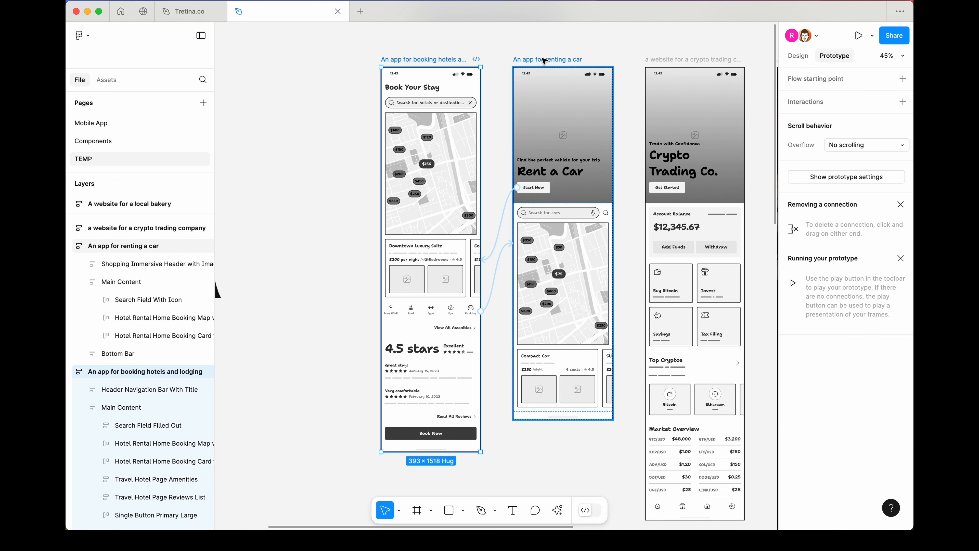
left_click(855, 38)
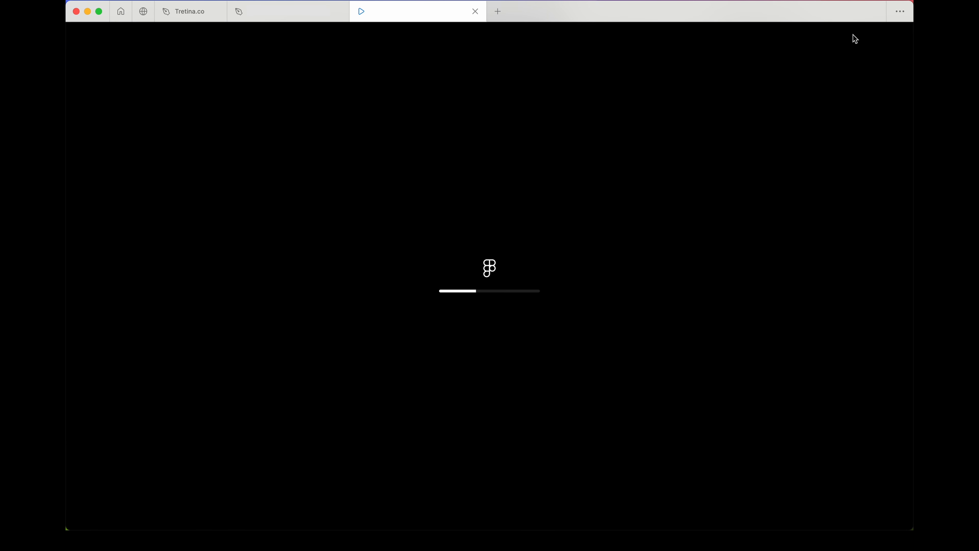
scroll(529, 314, "down", 6)
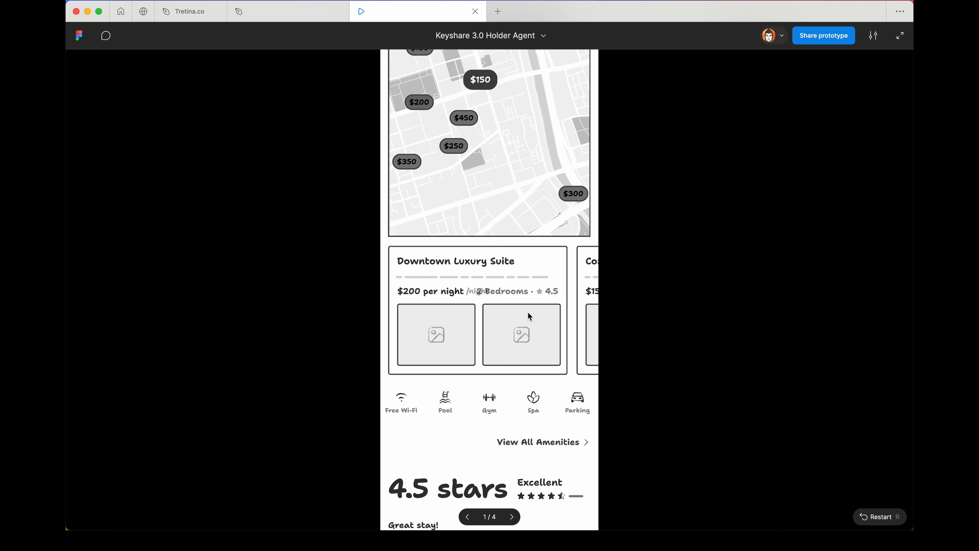
left_click(578, 316)
left_click(421, 292)
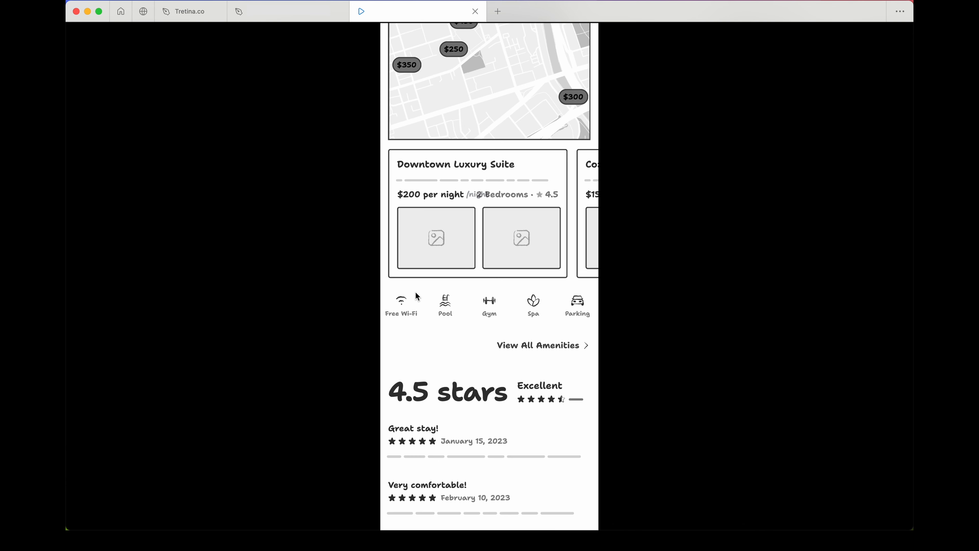
left_click(574, 301)
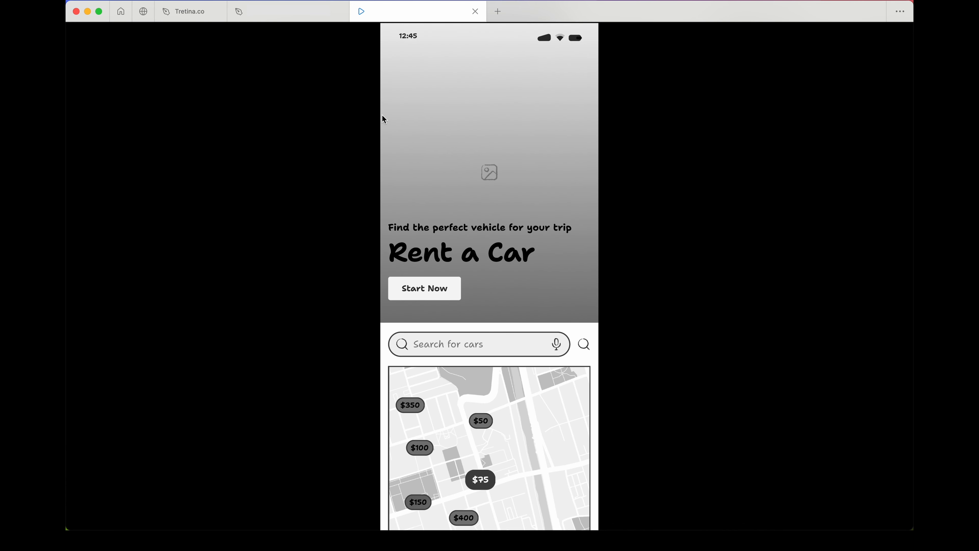
left_click(476, 12)
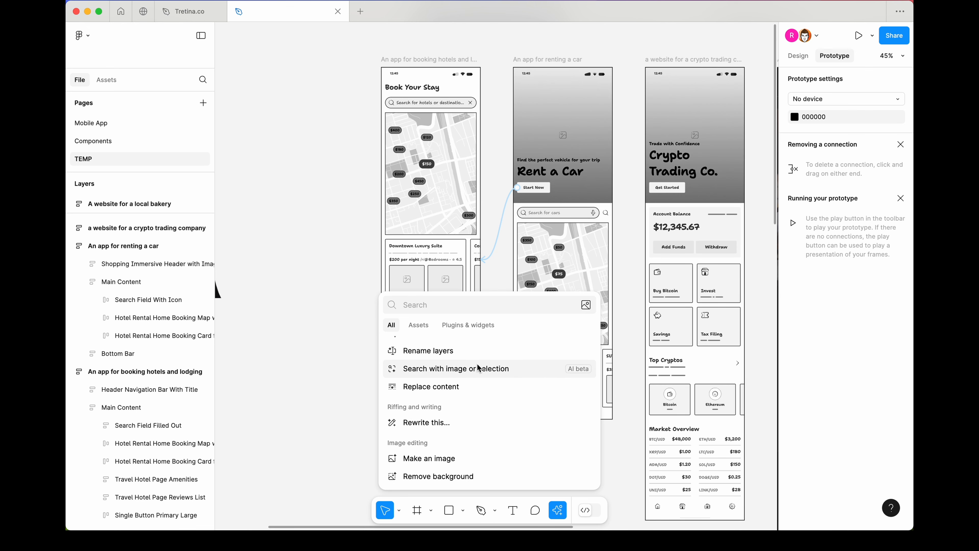
Step: Try AI Search with image or selection on the hotel booking app's map, and cancel it
left_click(458, 372)
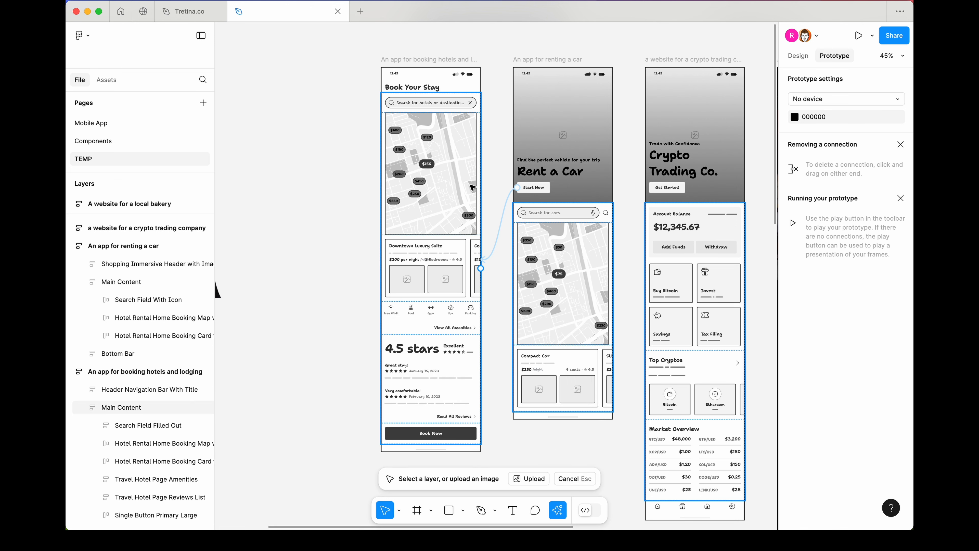
left_click(444, 211)
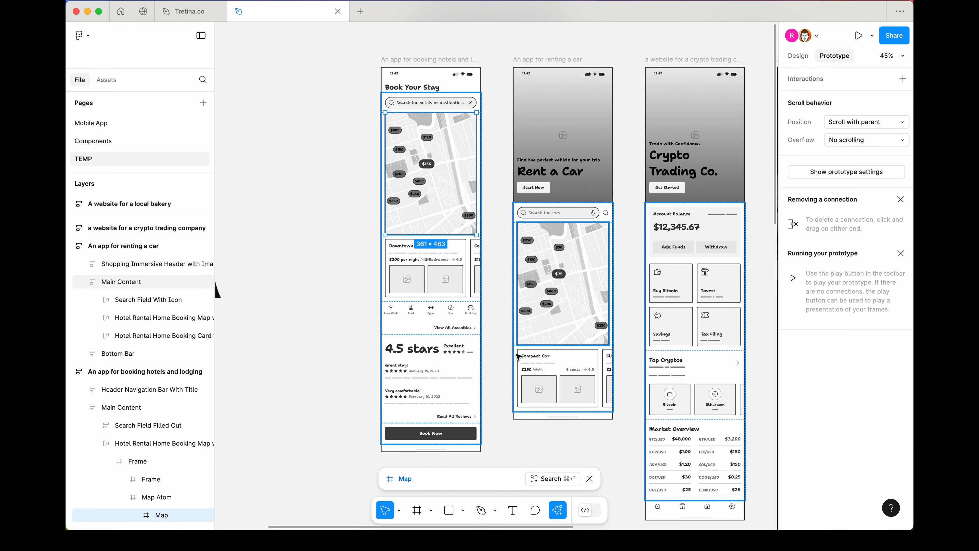
left_click(318, 357)
scroll(318, 357, "down", 5)
scroll(318, 357, "down", 3)
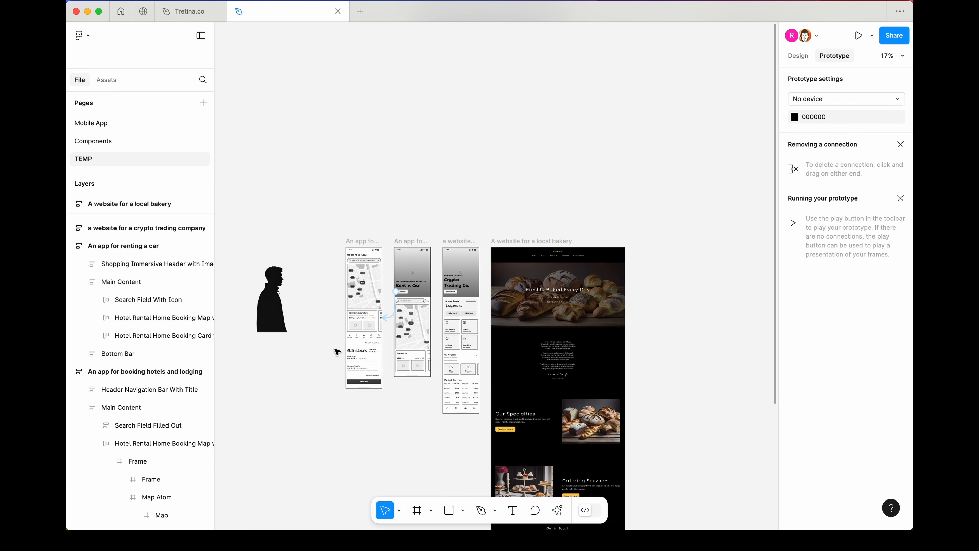
Step: Select the bakery website's hero image and examine the AI actions offered for it
scroll(520, 309, "up", 6)
left_click(520, 309, "super")
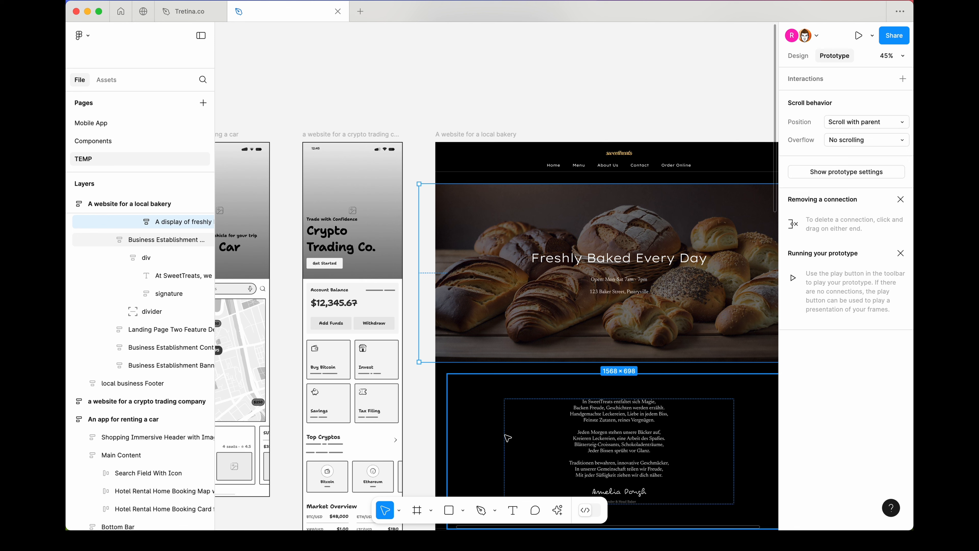
left_click(557, 509)
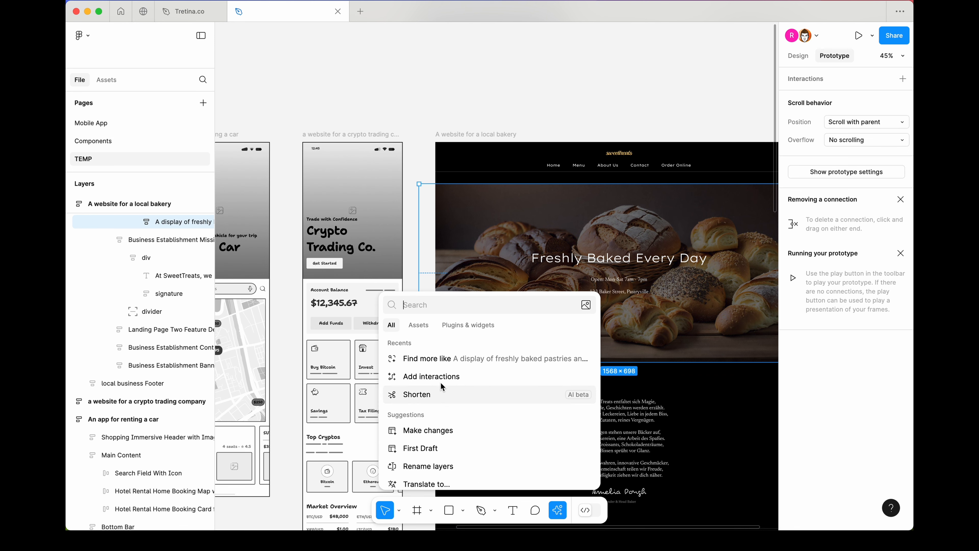
scroll(474, 448, "down", 2)
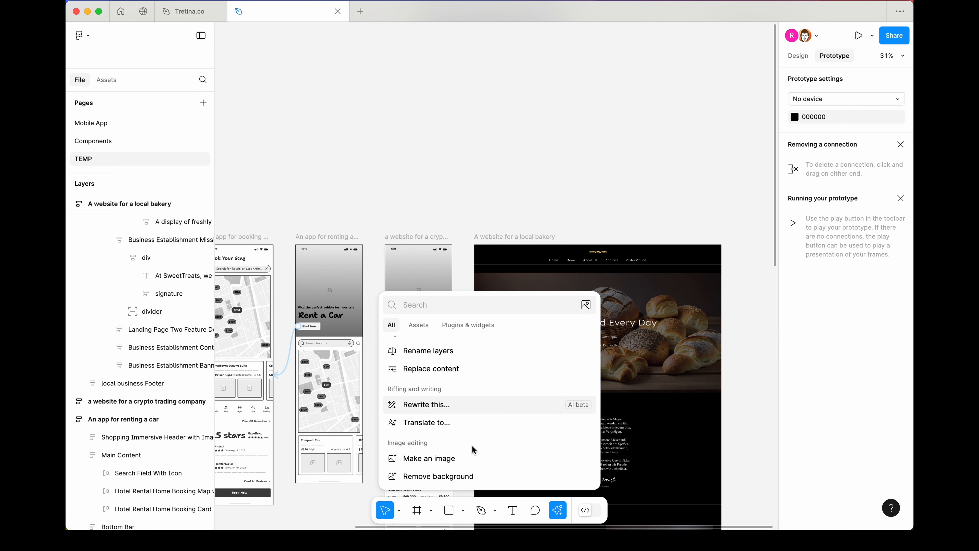
Step: Try AI Replace content on the screens' content stacks and on the car rental map's frame of price labels
scroll(473, 442, "up", 3)
left_click(471, 434)
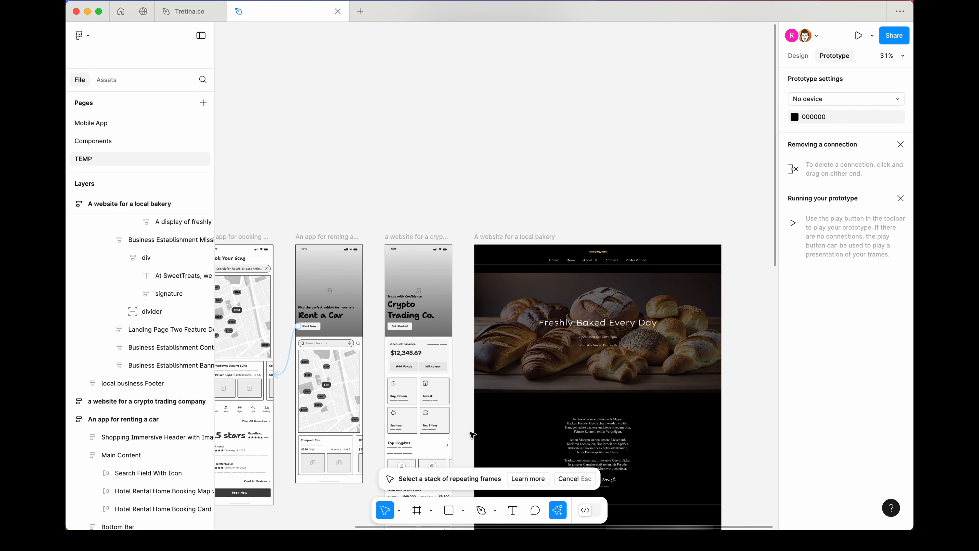
scroll(304, 409, "down", 3)
scroll(304, 409, "left", 3)
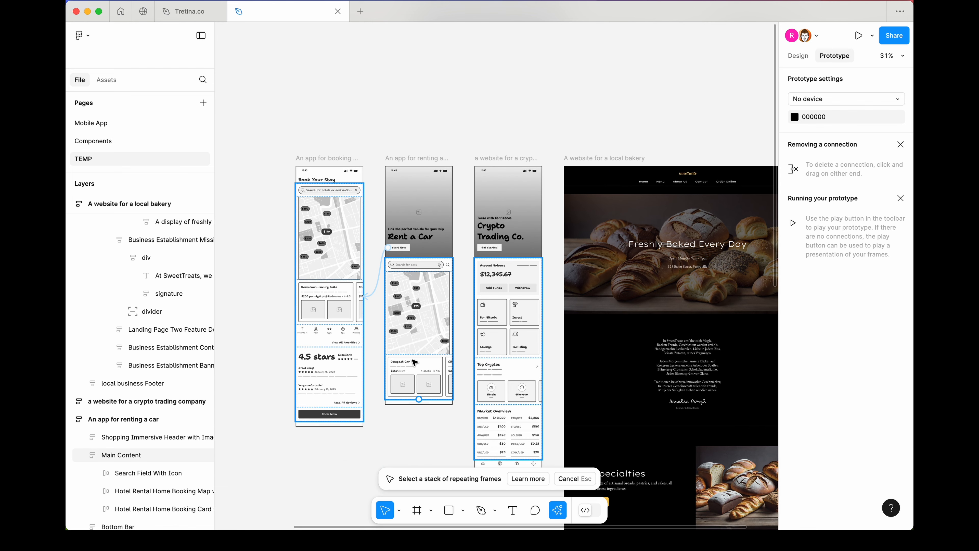
left_click(305, 410)
left_click(494, 457)
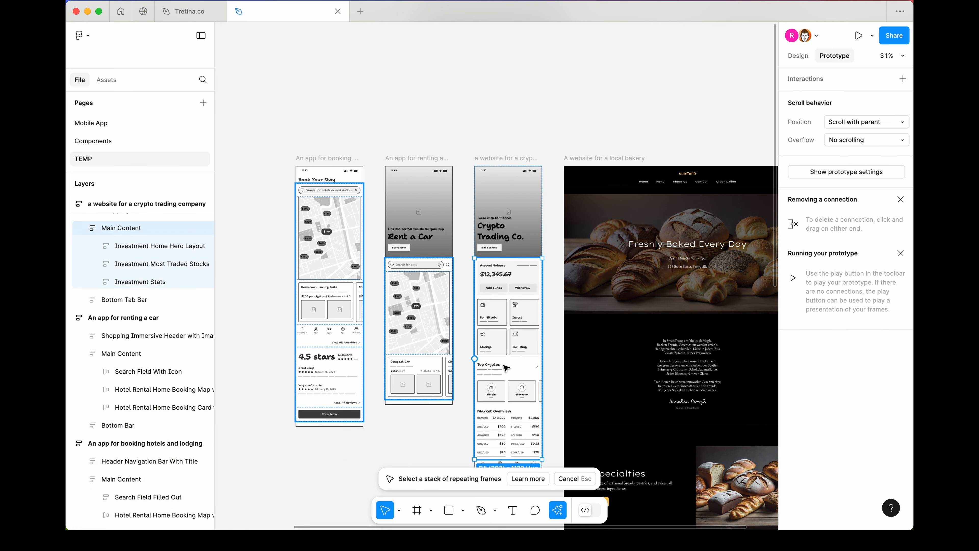
scroll(158, 368, "down", 5)
left_click(151, 355)
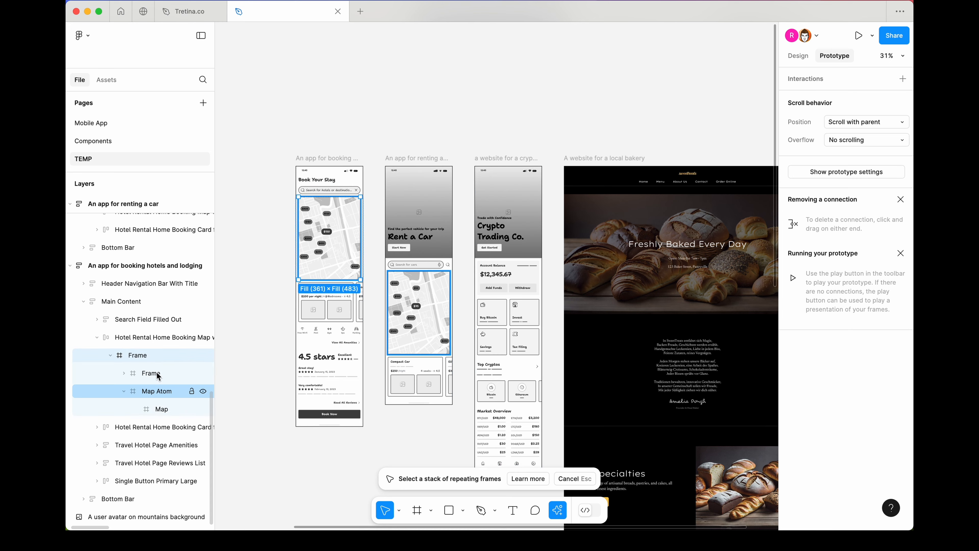
scroll(426, 322, "up", 5)
left_click(388, 334, "super")
left_click(150, 247)
scroll(537, 390, "down", 5)
Step: Examine the AI actions offered for the car rental map's frame of price labels
key("super+k")
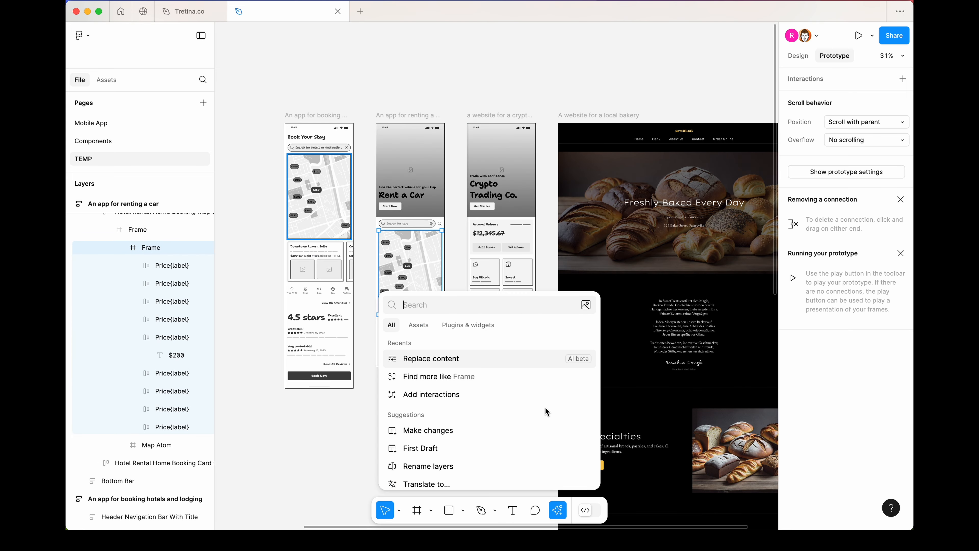
scroll(444, 443, "down", 2)
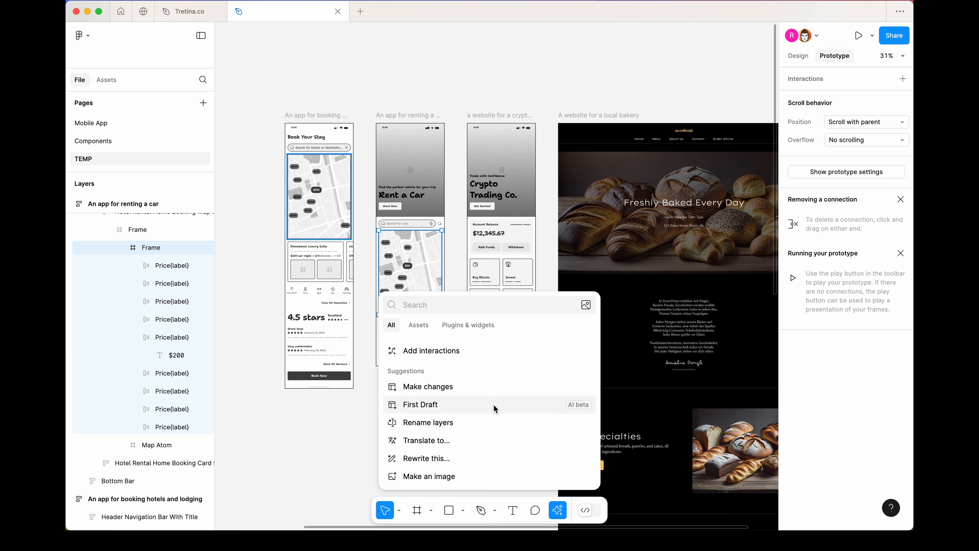
scroll(459, 405, "up", 2)
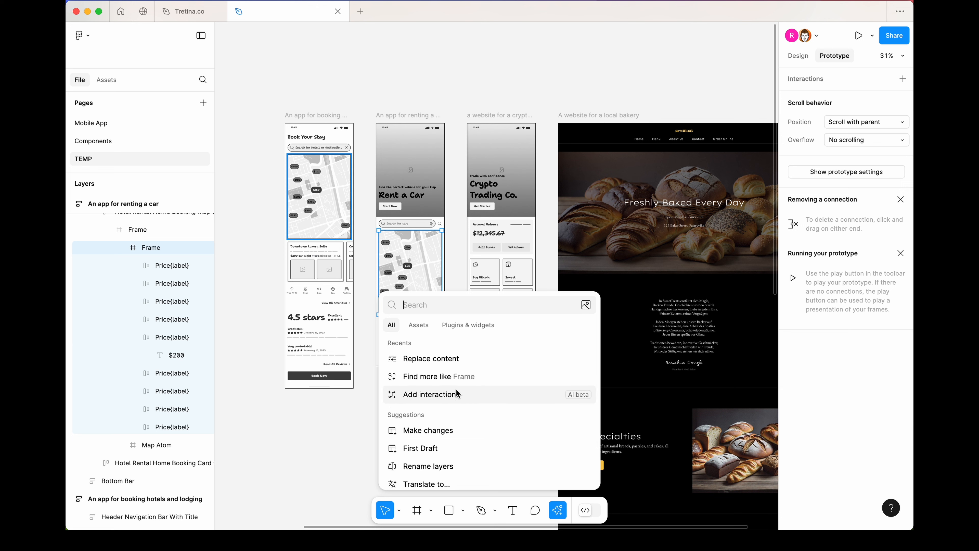